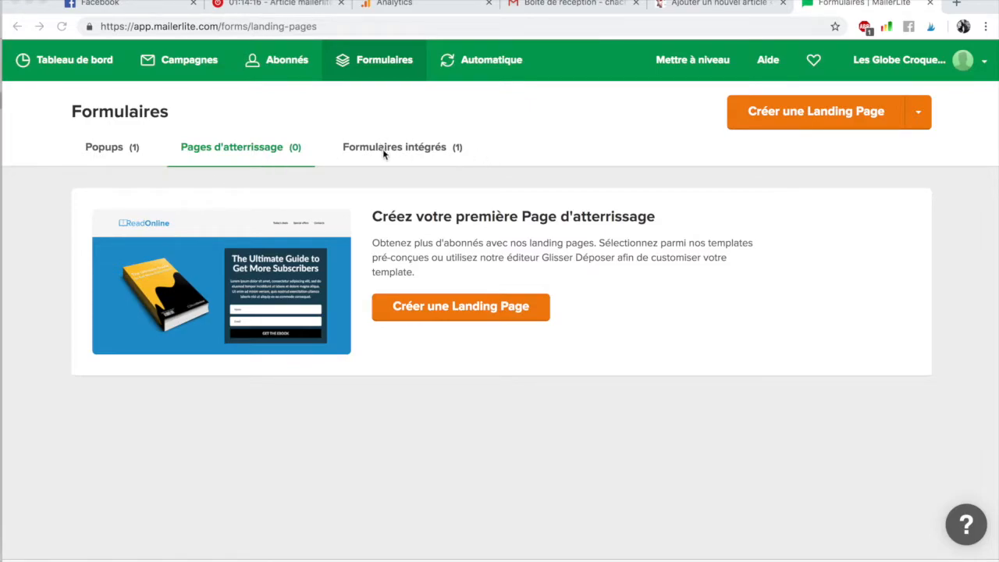
Create an embedded form named "Test ML" and assign it to the "test" subscriber group.
click(392, 147)
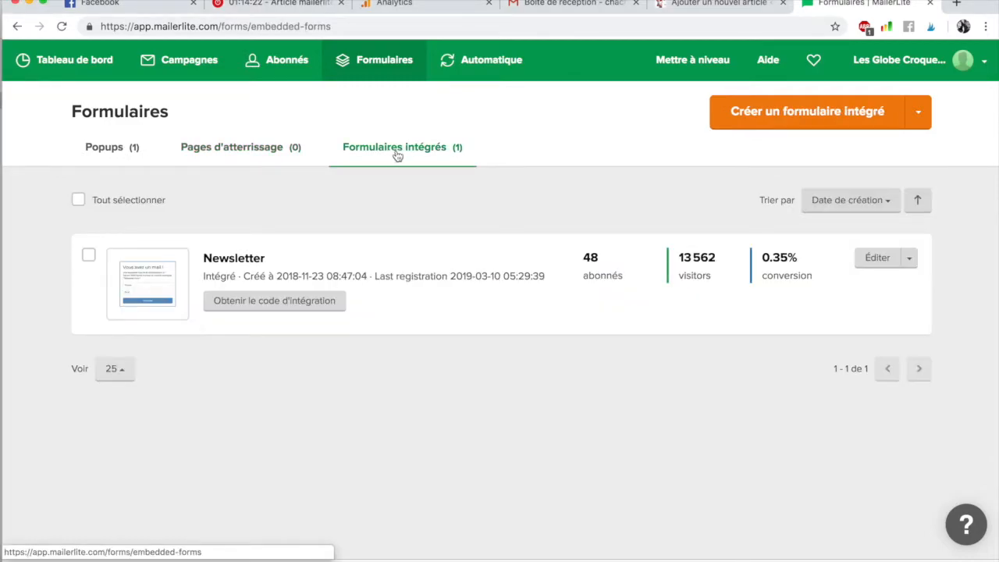
click(833, 113)
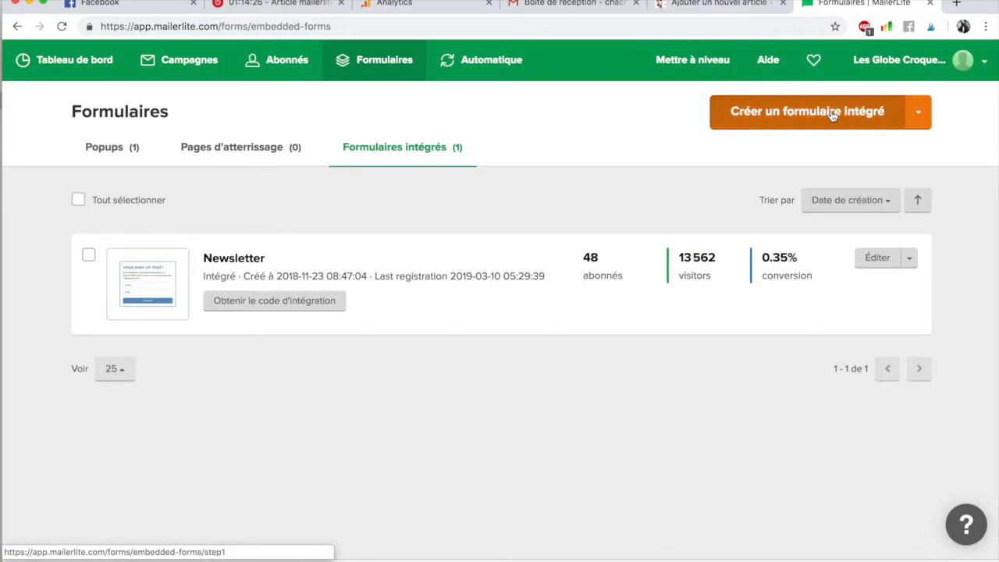
click(333, 237)
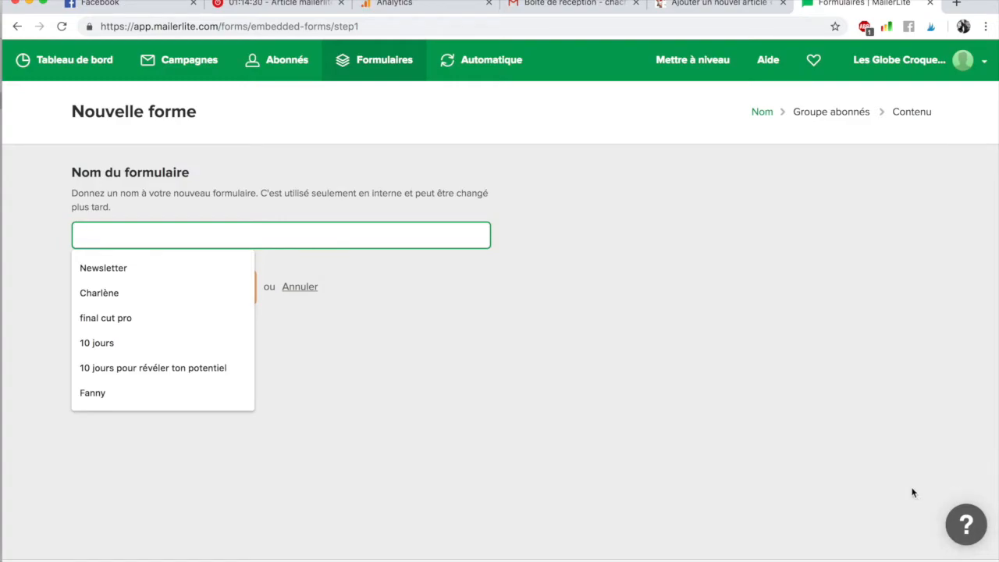
text(Test ML)
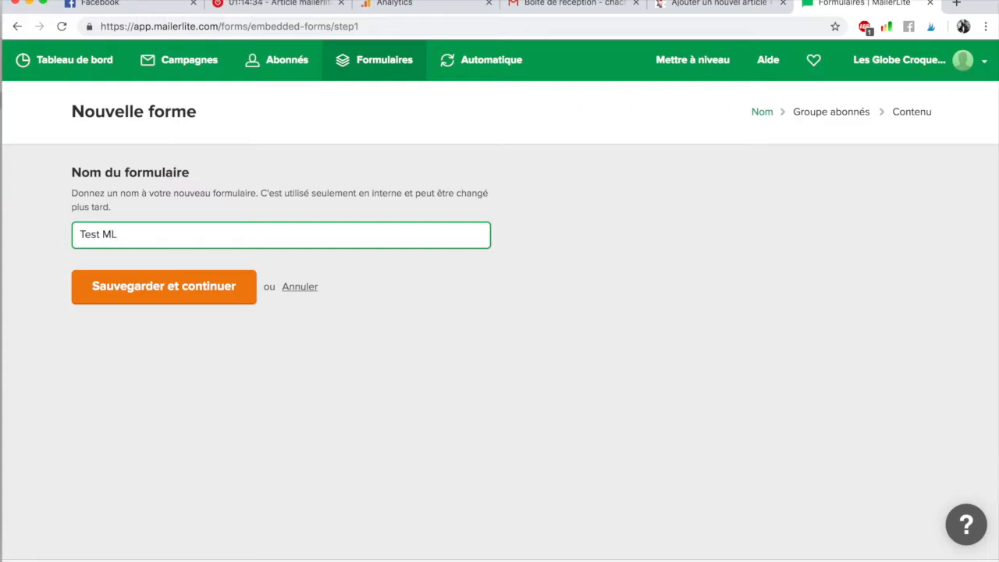
click(173, 284)
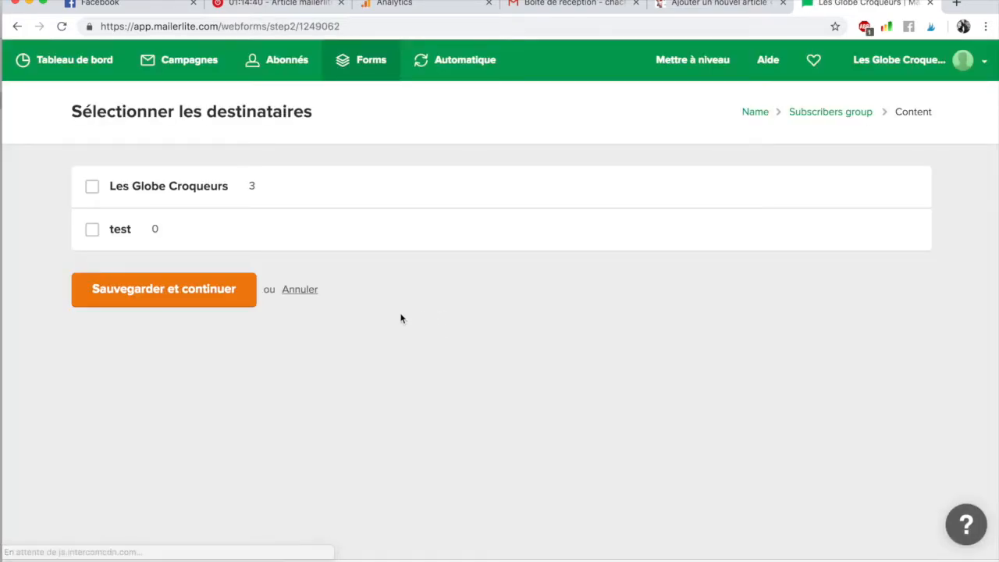
click(92, 229)
click(143, 286)
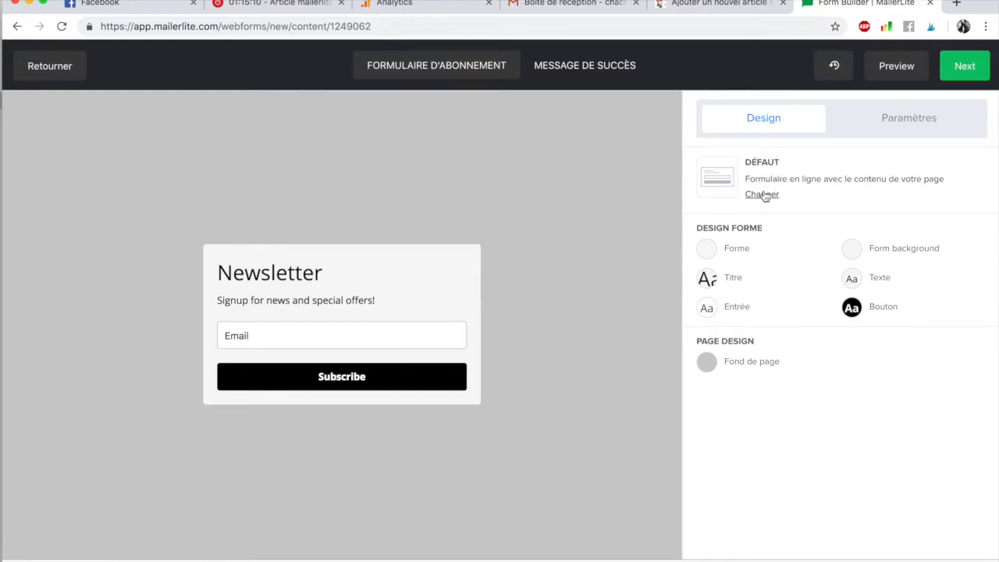
Compare the available form layouts and apply the Horizontal one.
click(908, 130)
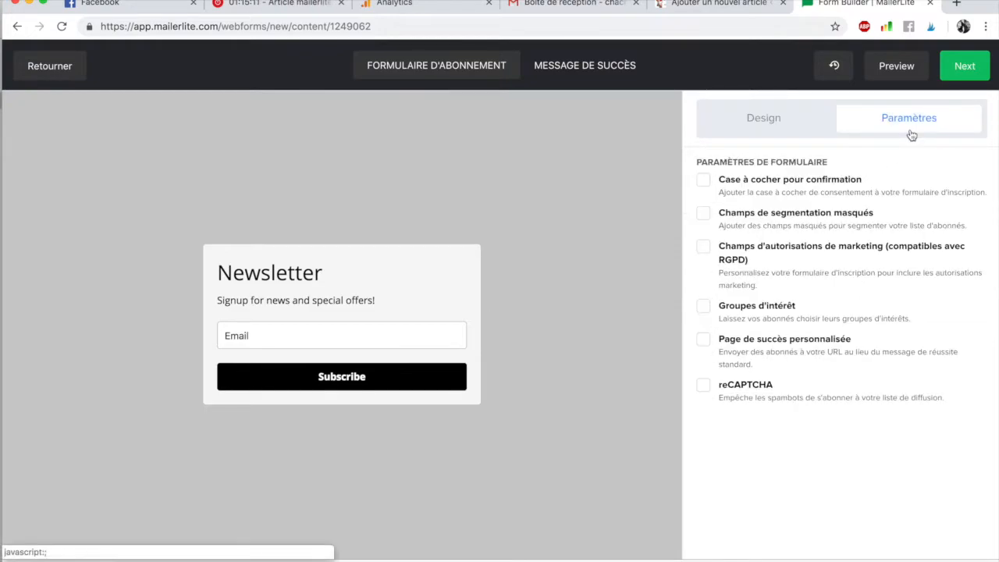
click(771, 125)
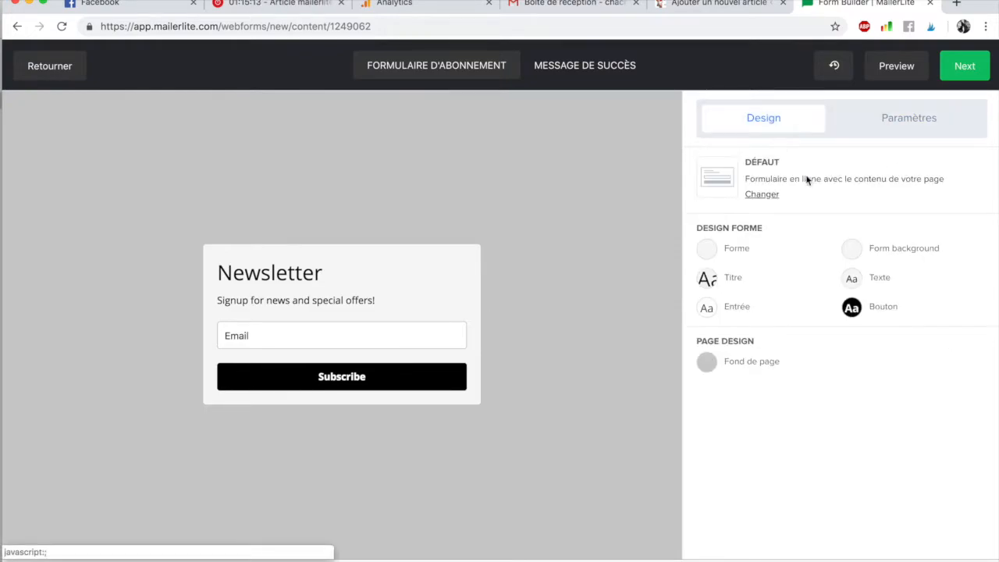
click(768, 194)
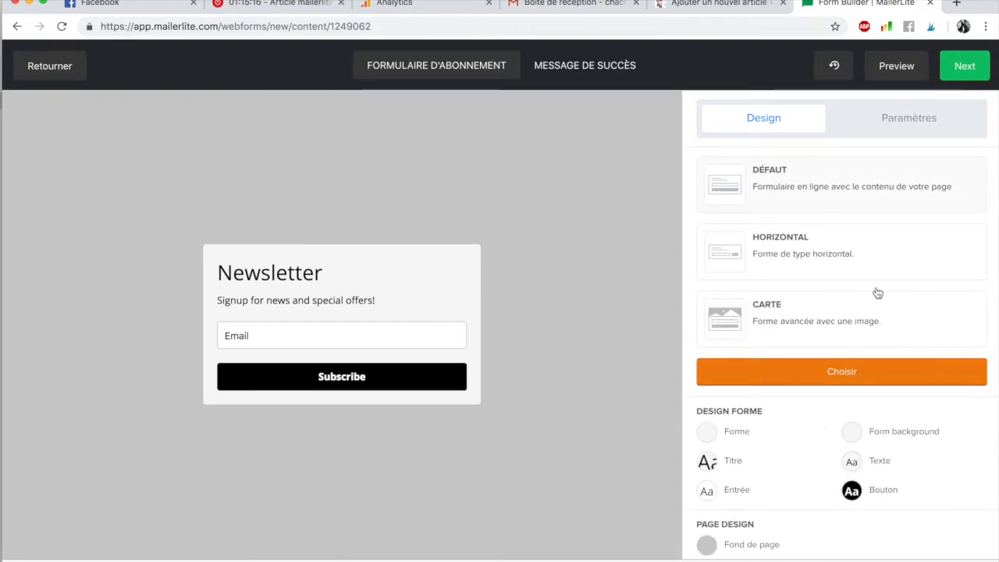
click(763, 263)
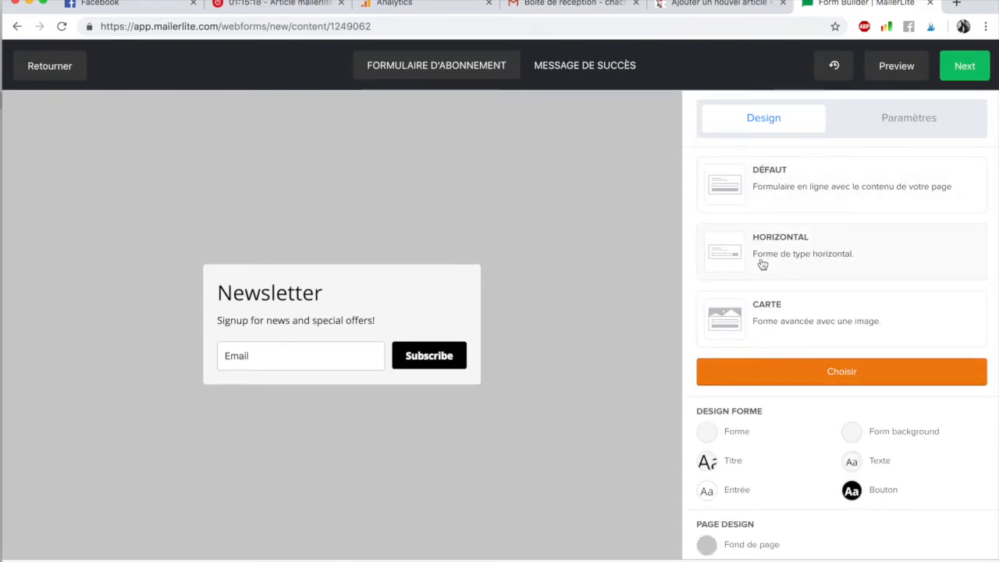
click(816, 310)
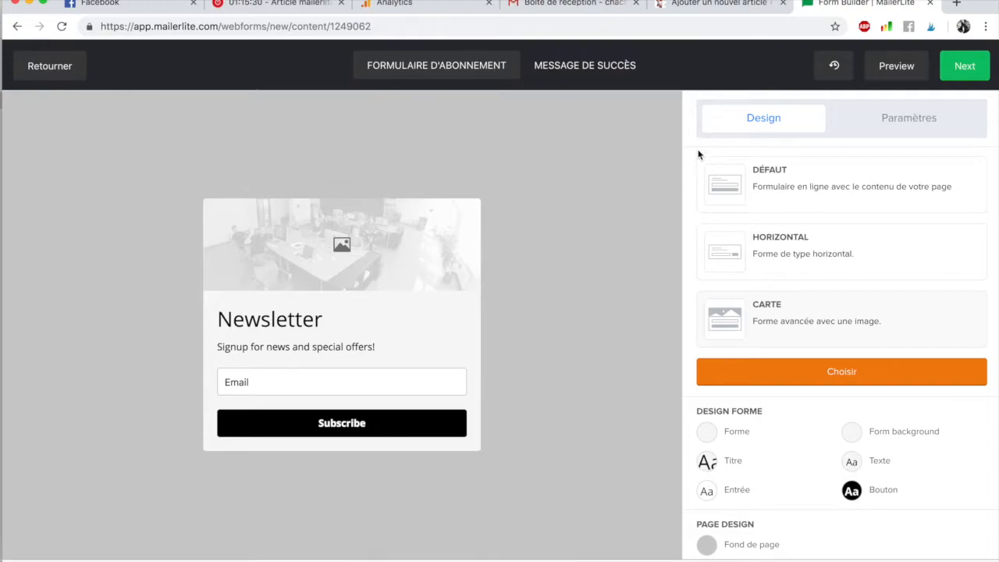
click(812, 254)
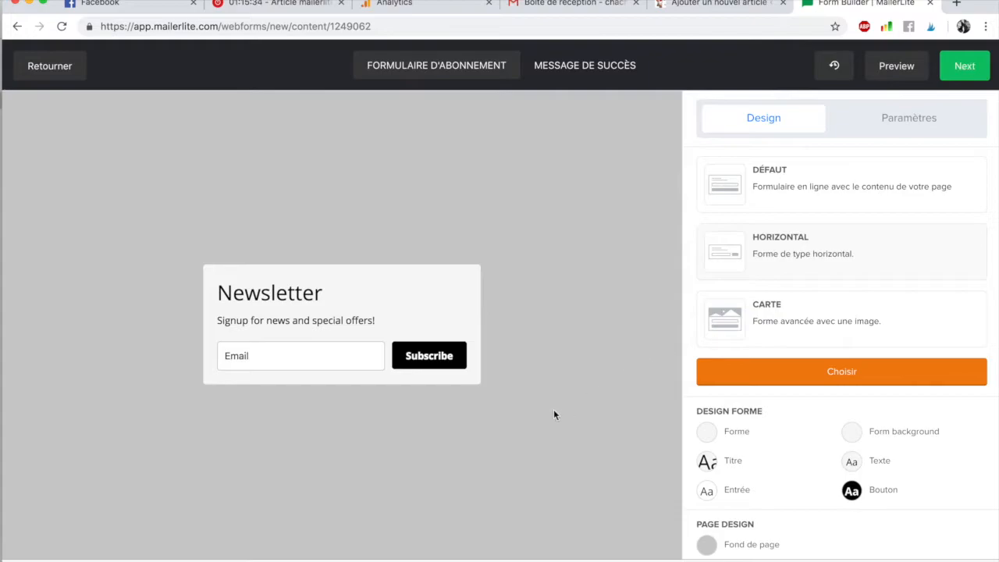
Replace the form's description text with "Ne loupe aucune info !" and save it.
click(309, 302)
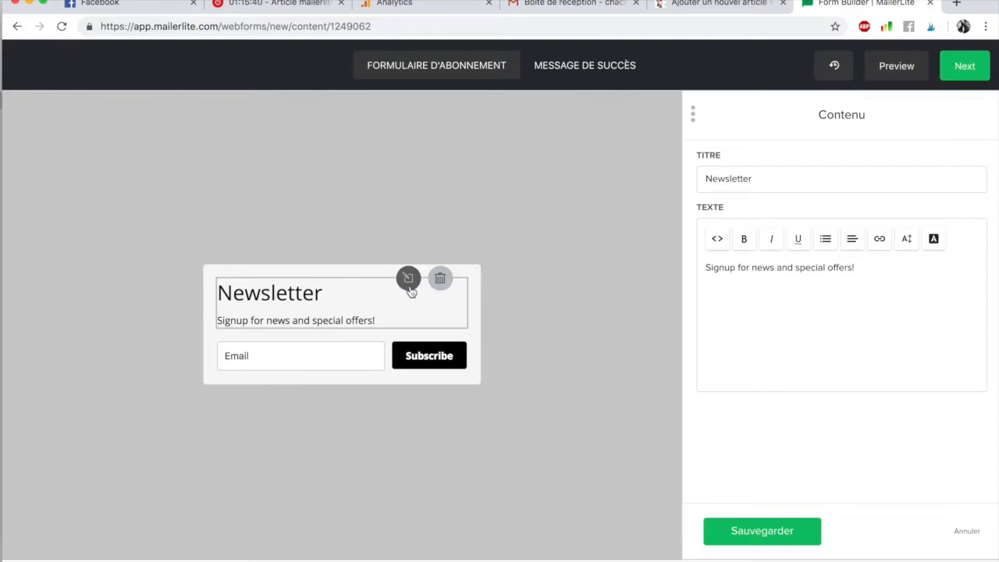
drag(857, 268, 573, 280)
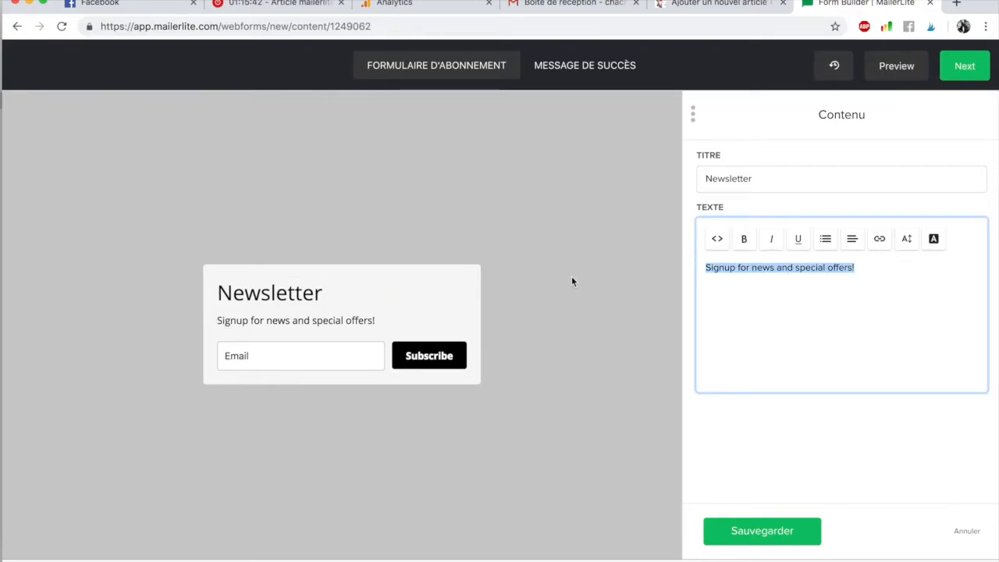
text(Ne loupe aucu)
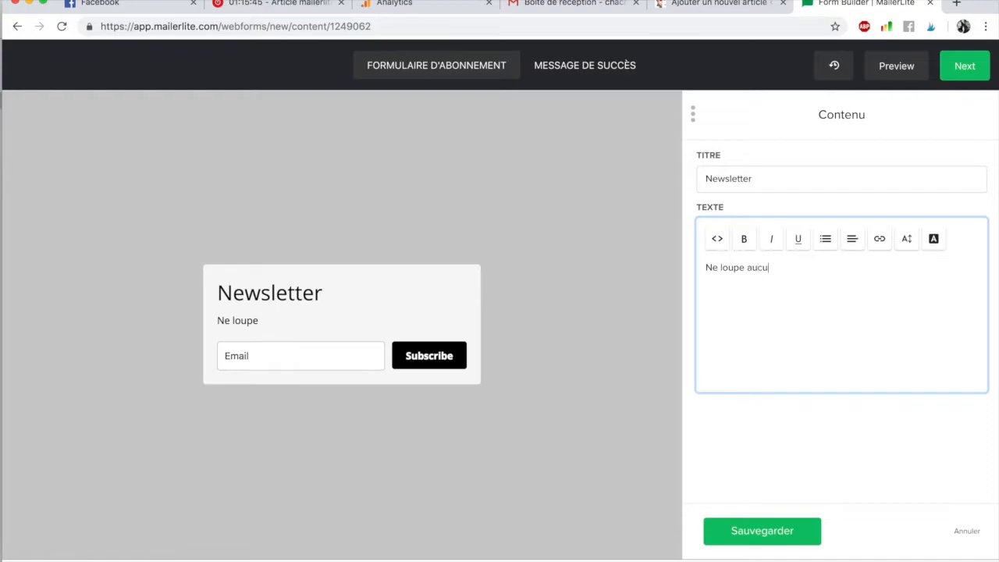
text(ne info !)
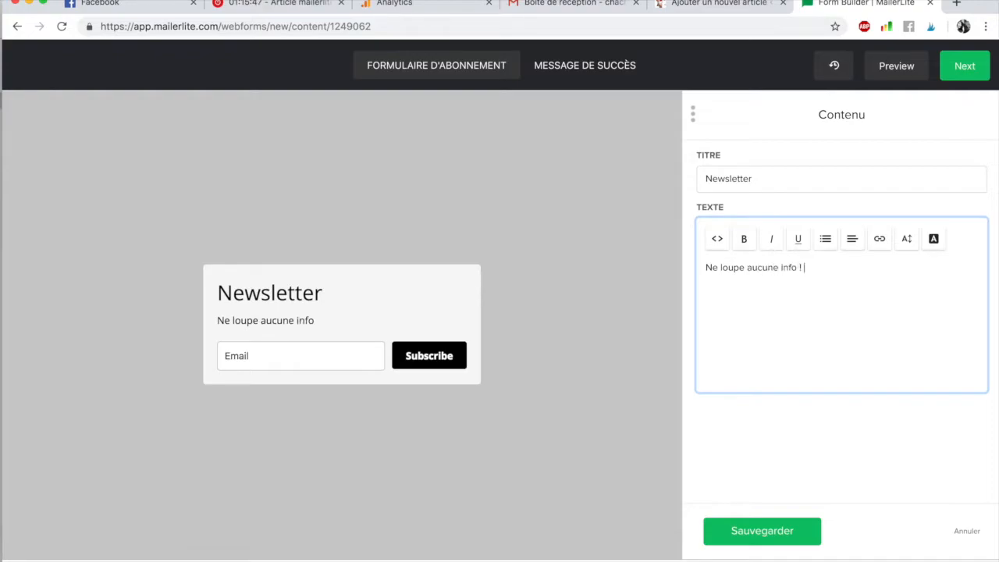
click(769, 534)
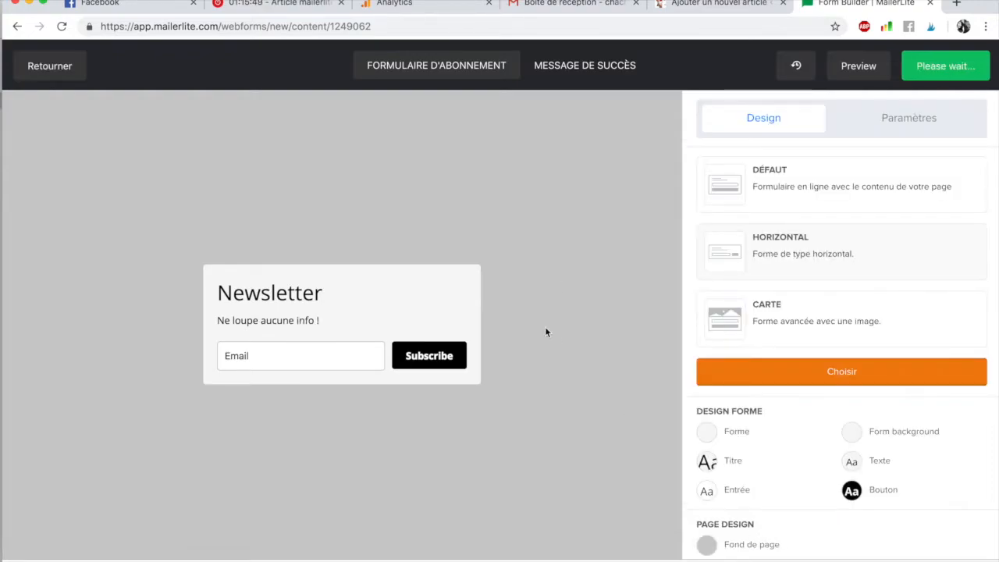
Set the form's title to "Ton super menu dans ta boîte toutes les semaines !" and save it.
click(306, 286)
click(701, 179)
key(super+a)
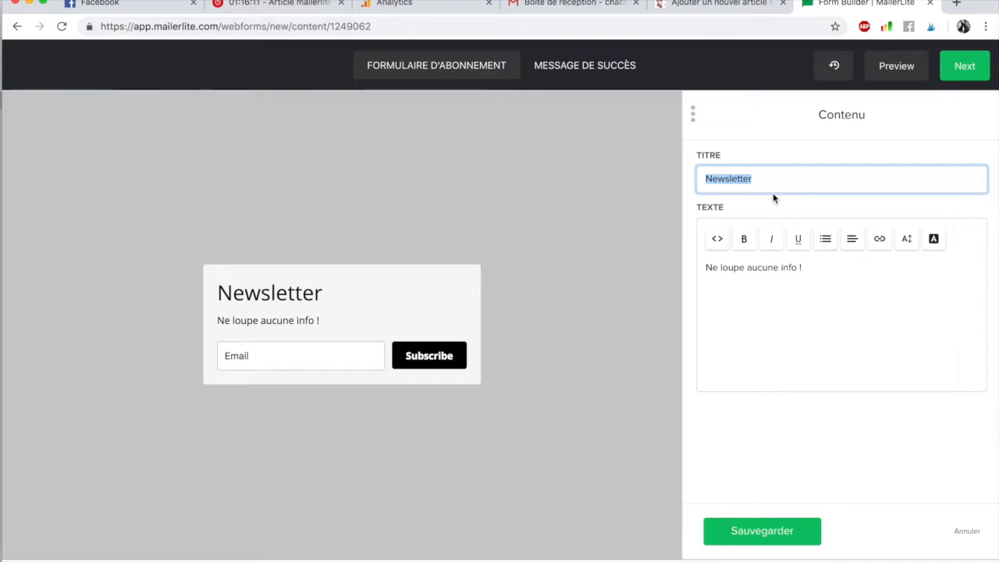
text(T)
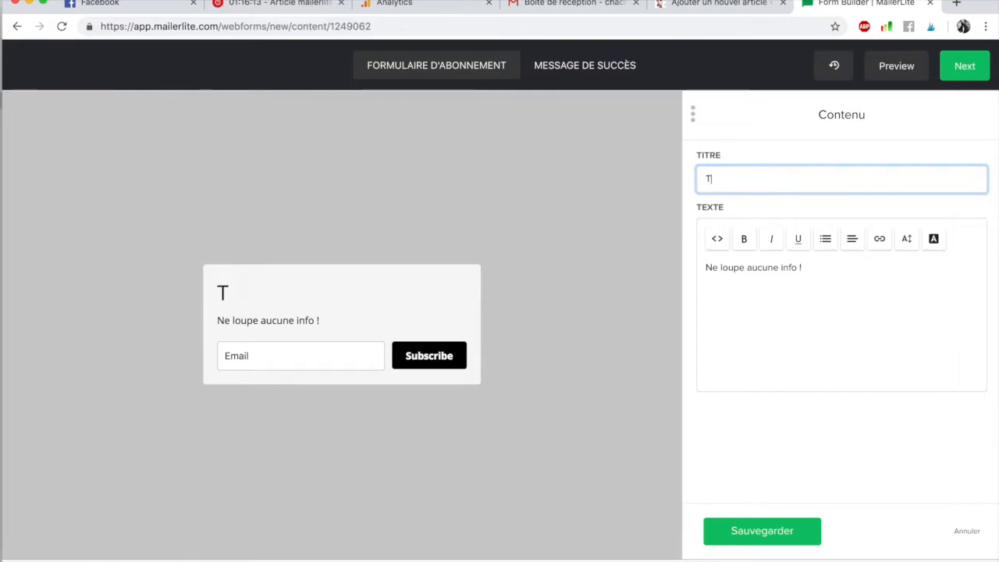
text(on super menu dans ta)
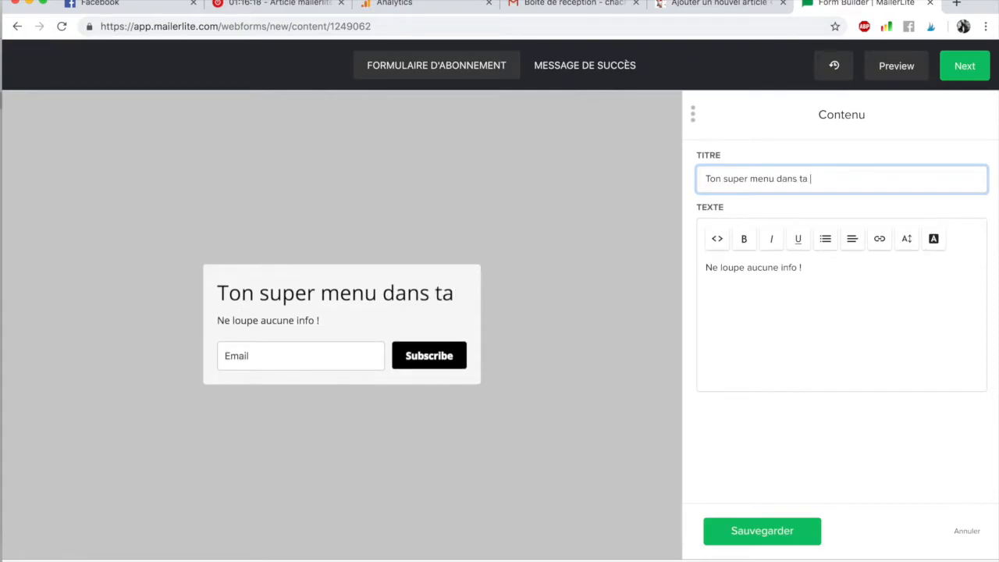
text( boîte toutes les)
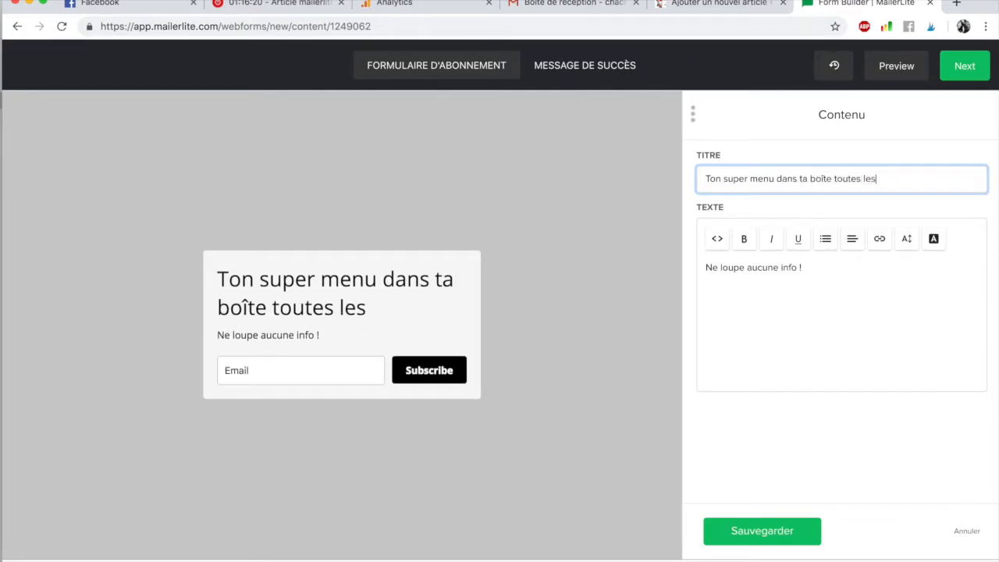
text( semaines !)
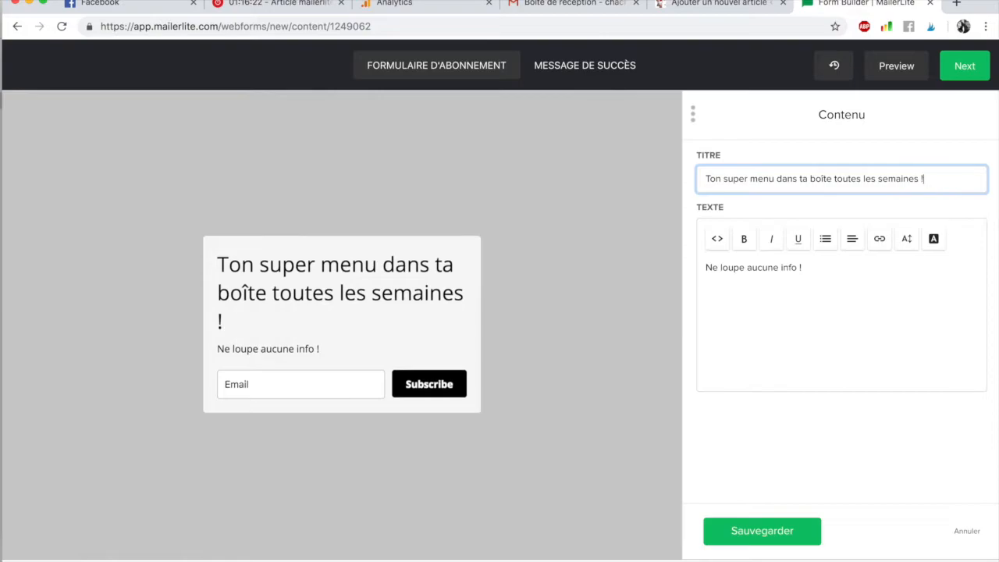
click(780, 531)
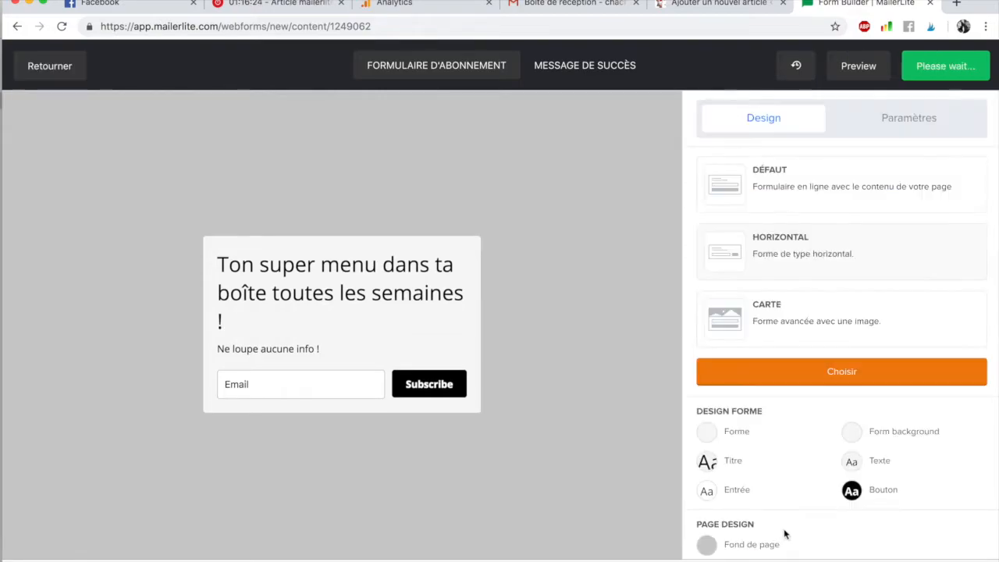
Change the subscribe button's label to "S'inscrire" and save it.
click(438, 386)
drag(781, 189, 717, 185)
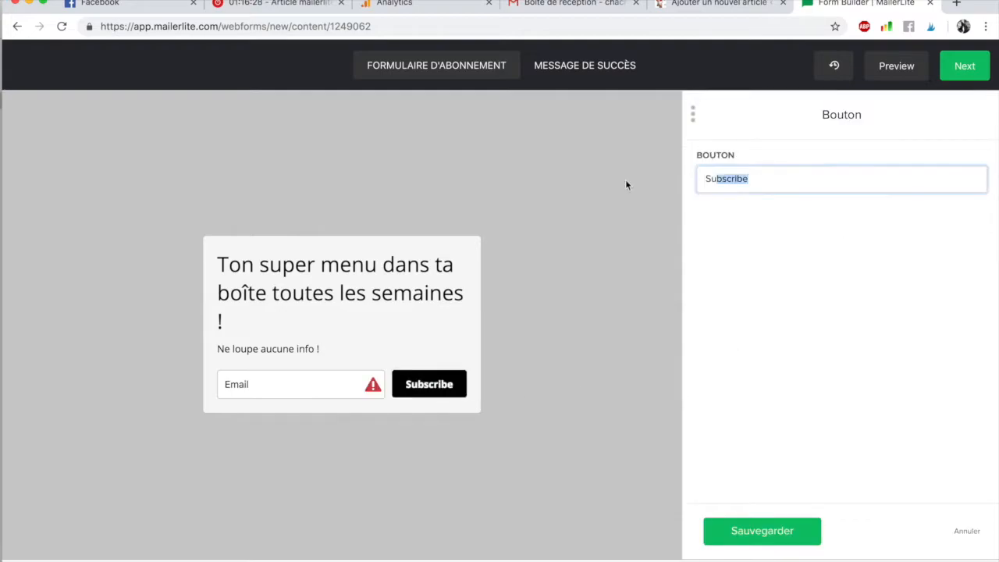
key(BackSpace)
key(BackSpace)
text('i)
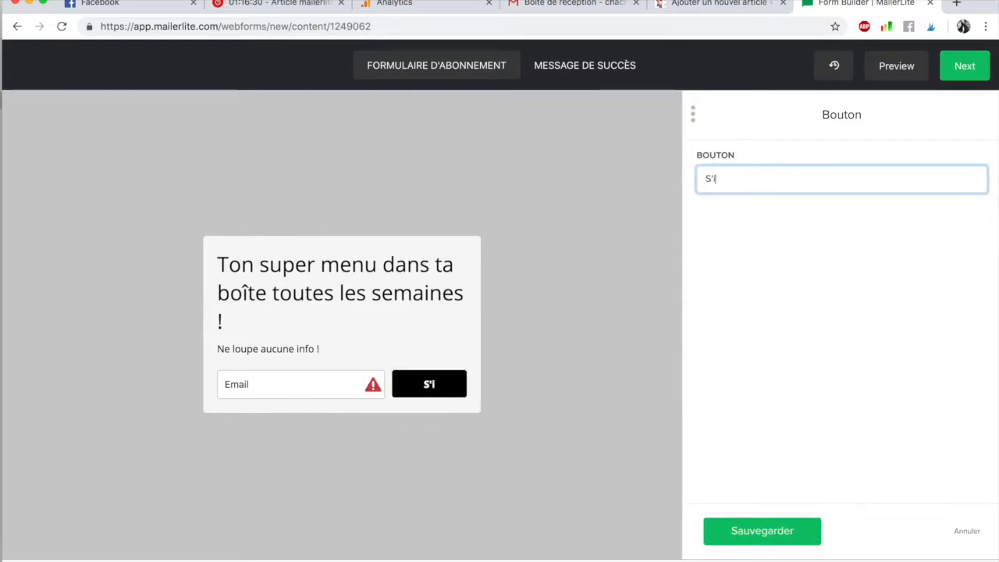
text(nscrire)
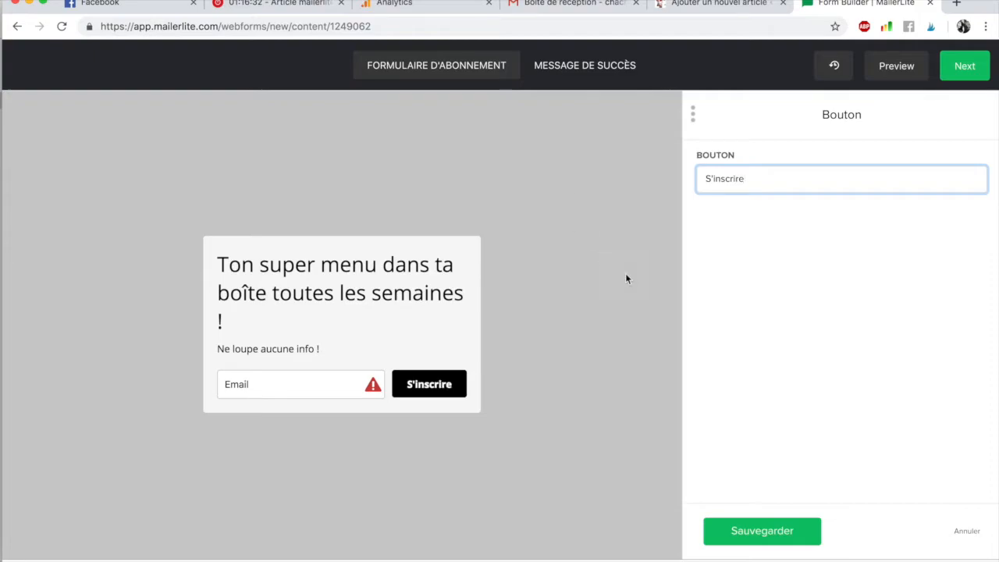
click(802, 531)
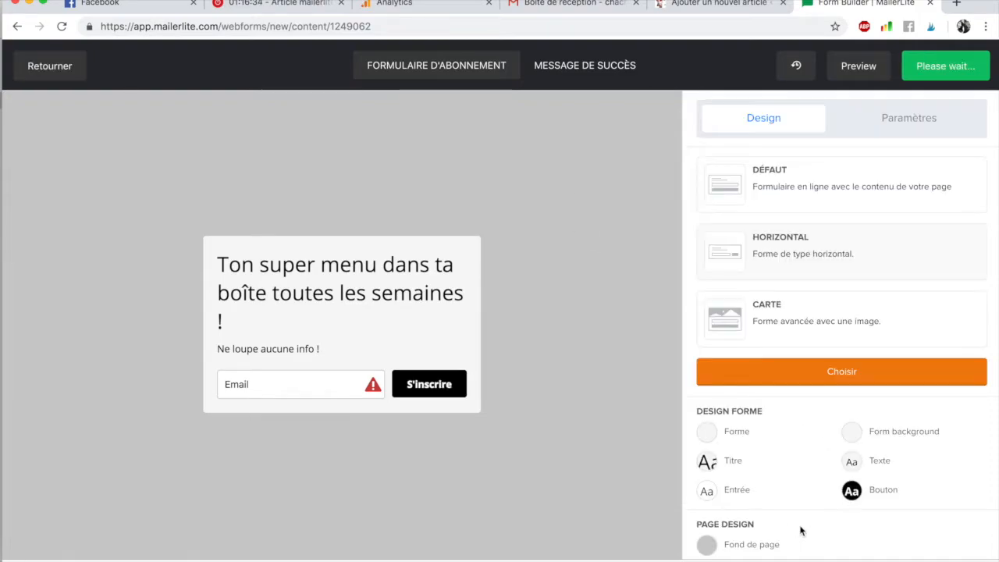
Add a required Name field labelled "Prénom", place it before the Email field, and save the form fields.
click(361, 376)
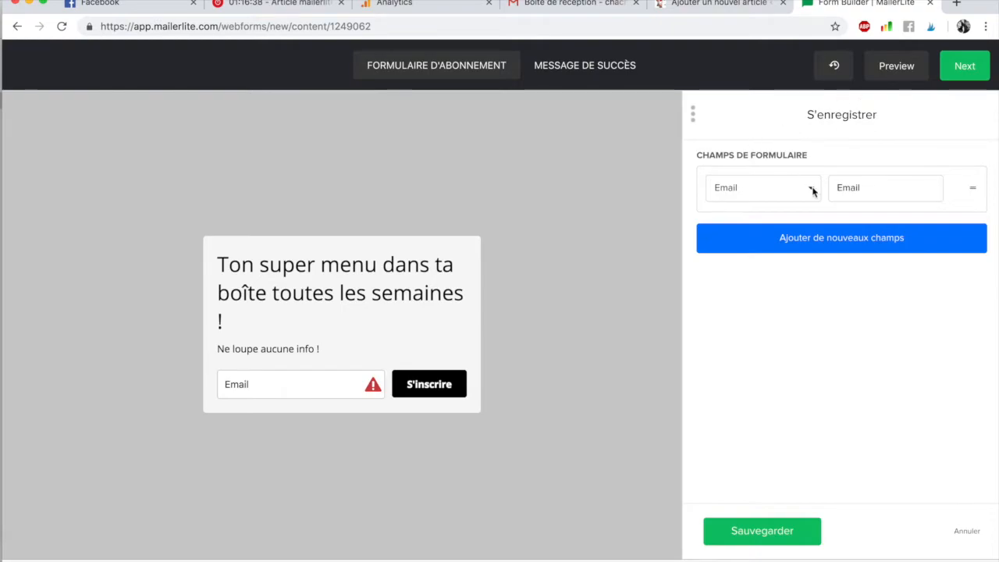
click(863, 245)
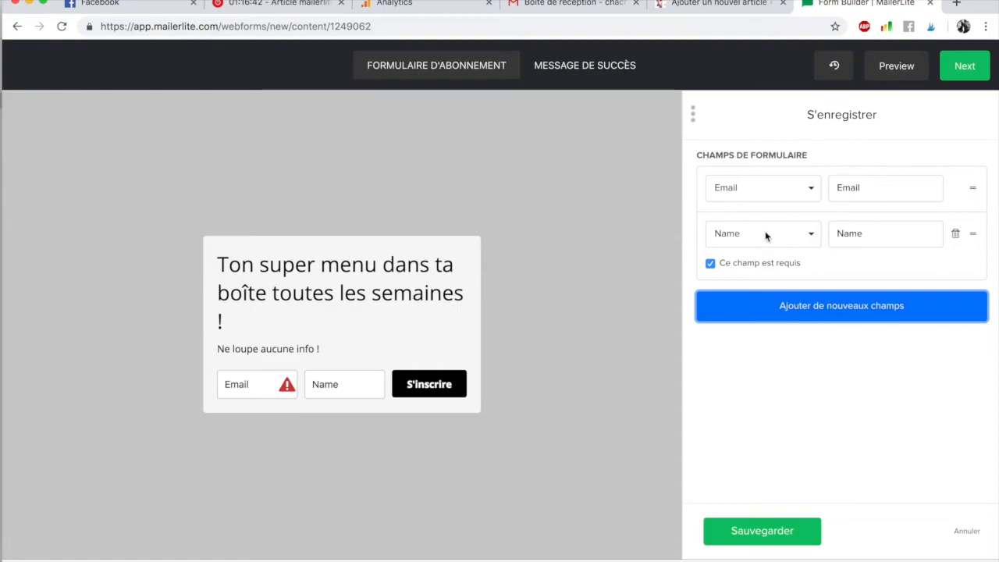
drag(879, 232, 825, 231)
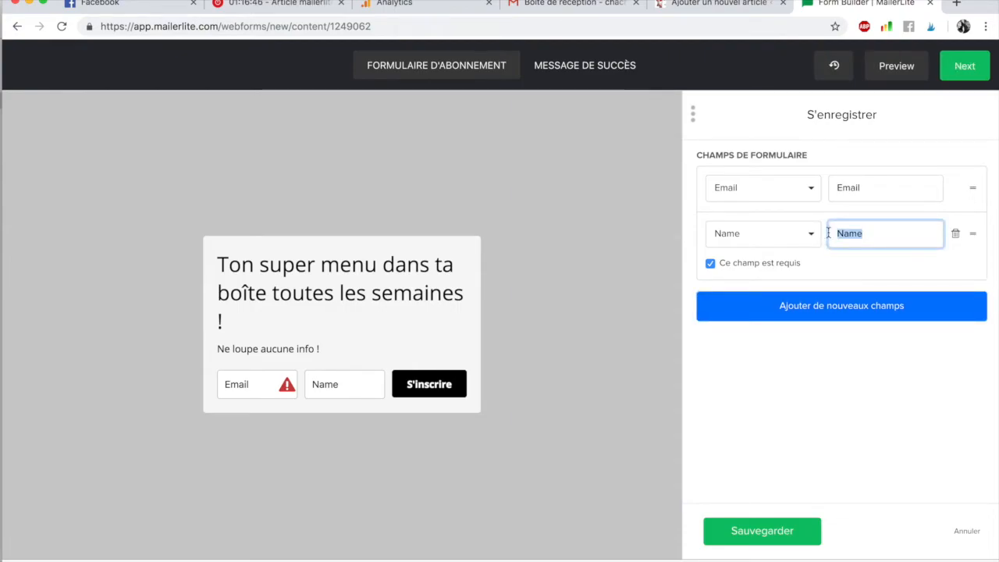
text(Prénom)
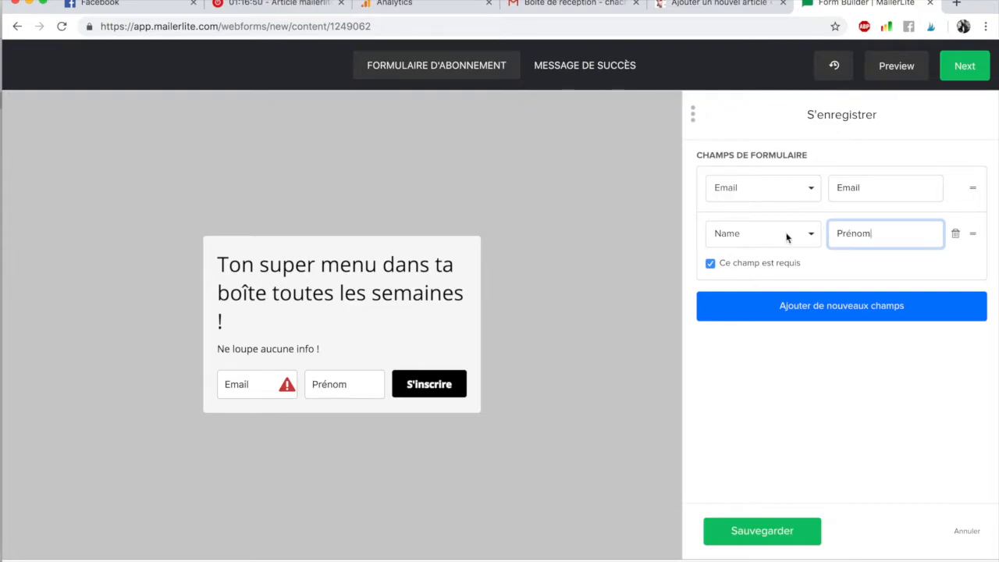
click(973, 234)
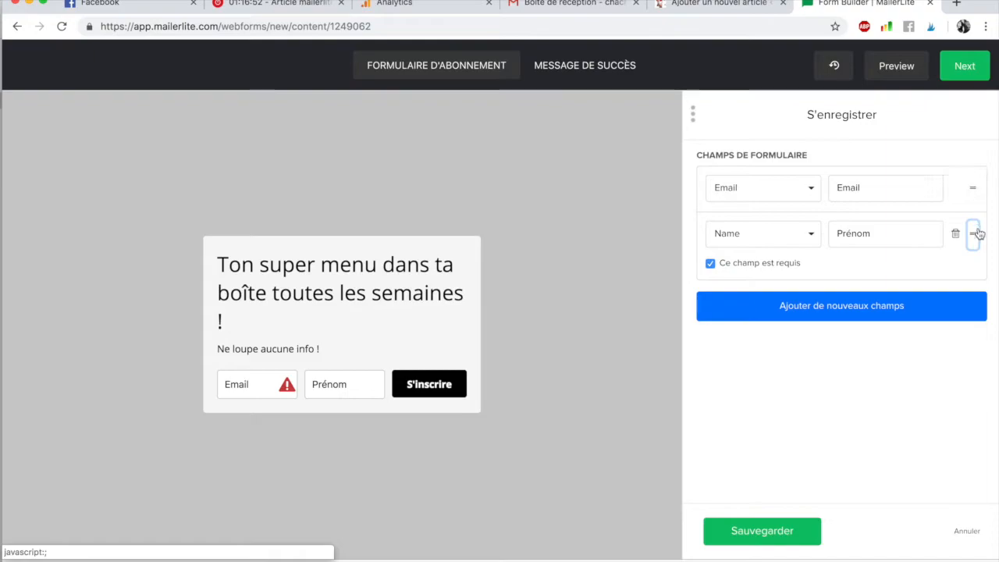
drag(979, 231, 968, 179)
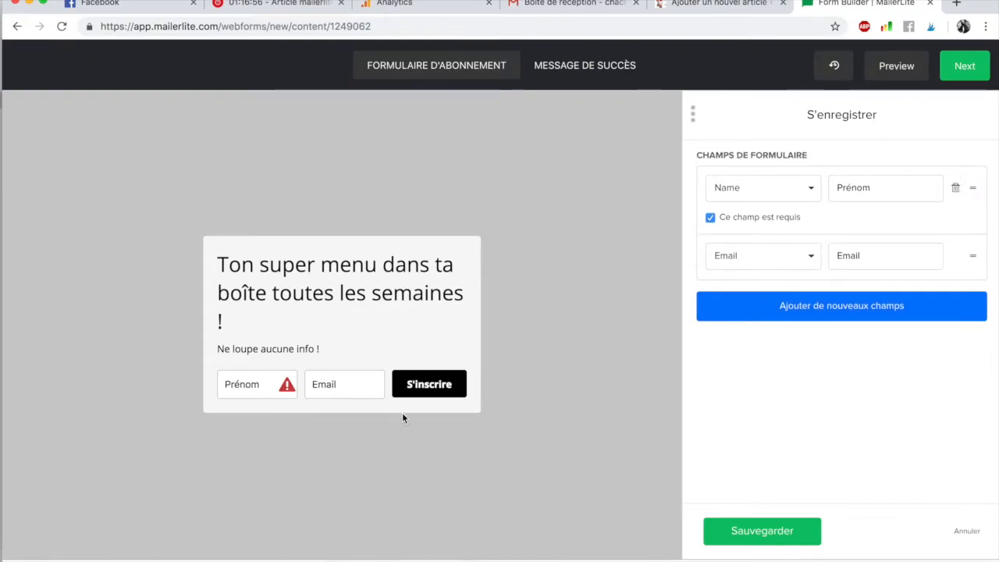
click(773, 532)
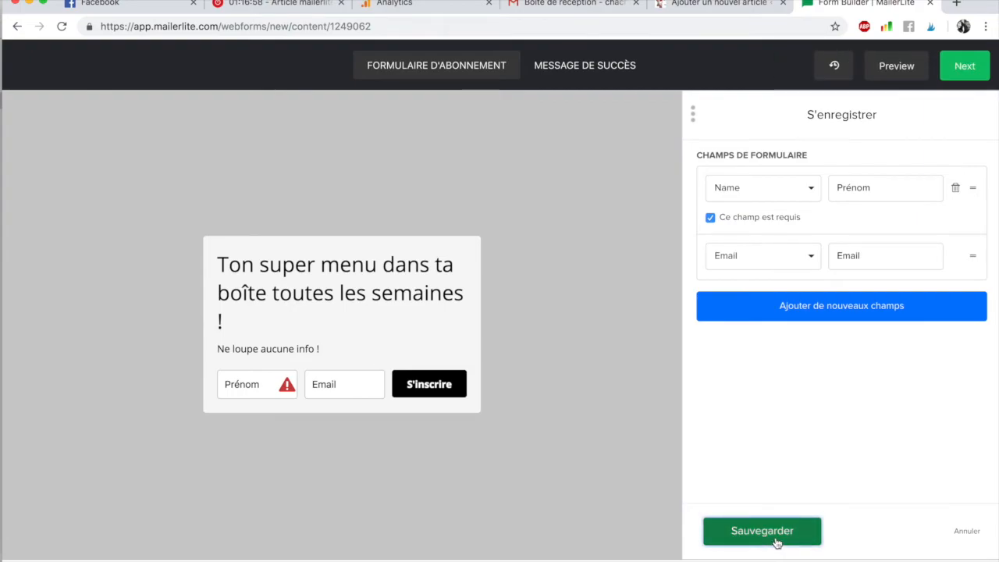
scroll(780, 484, down, 1)
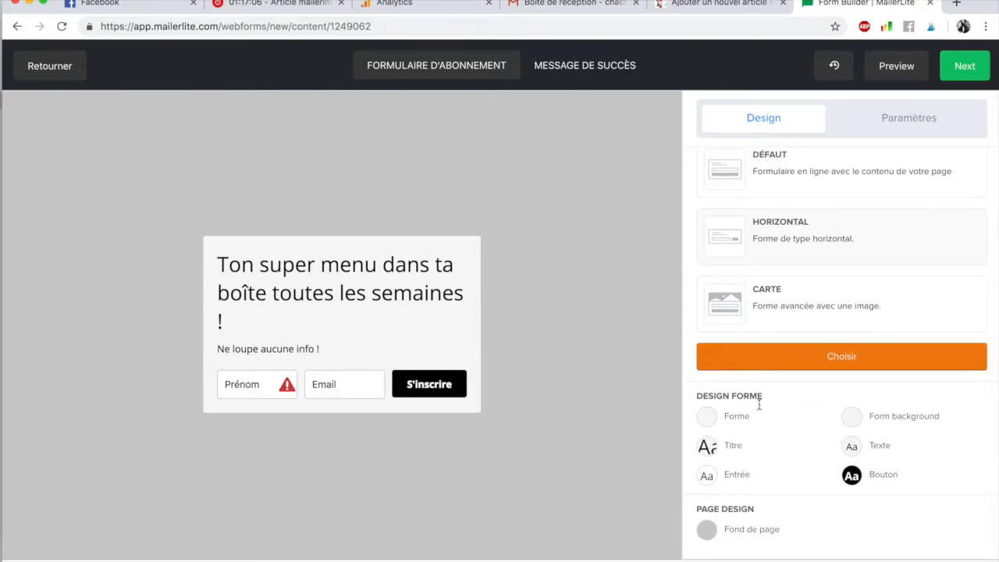
Try the Fullwidth layout in the form's style settings and return the layout to Défaut.
click(737, 416)
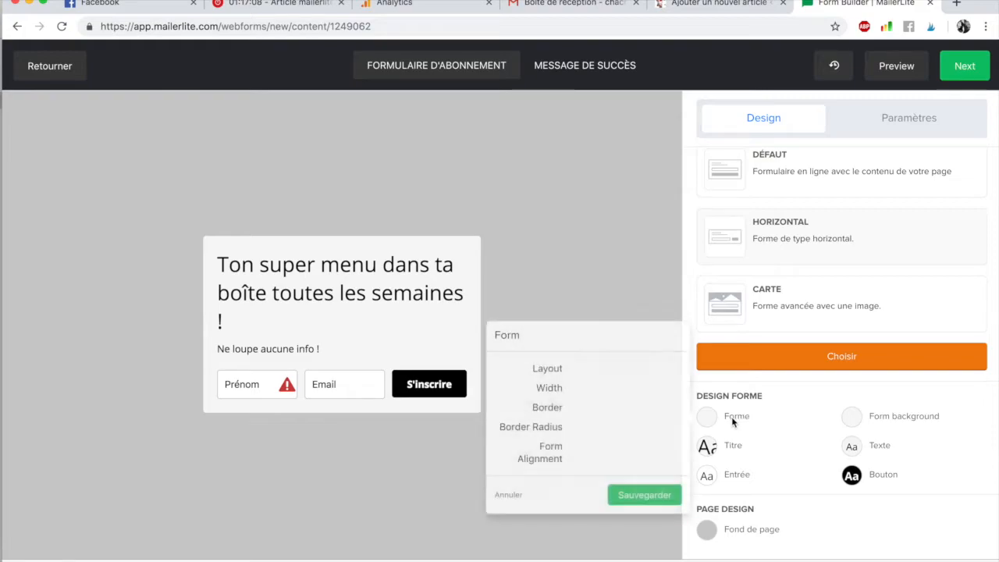
click(643, 352)
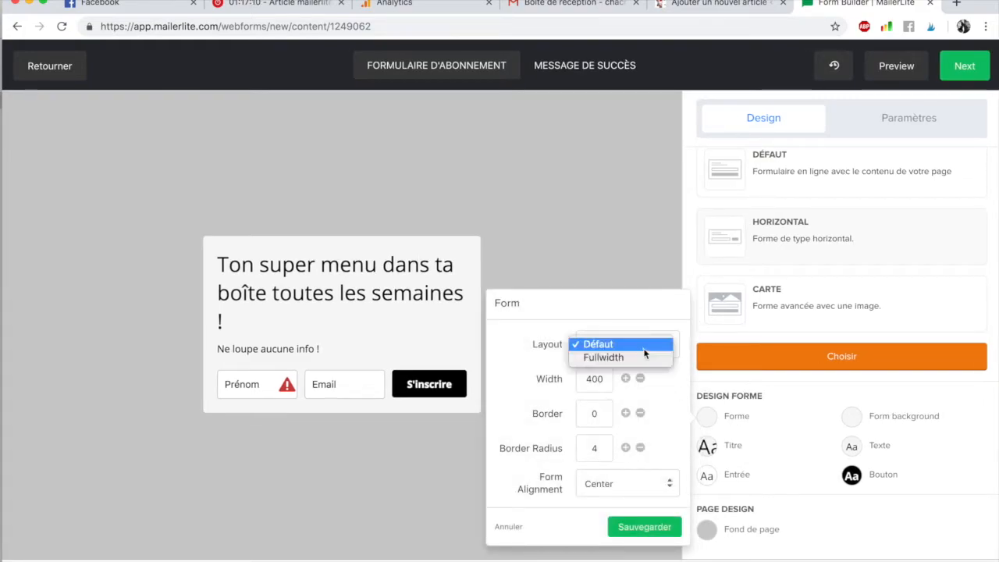
click(643, 360)
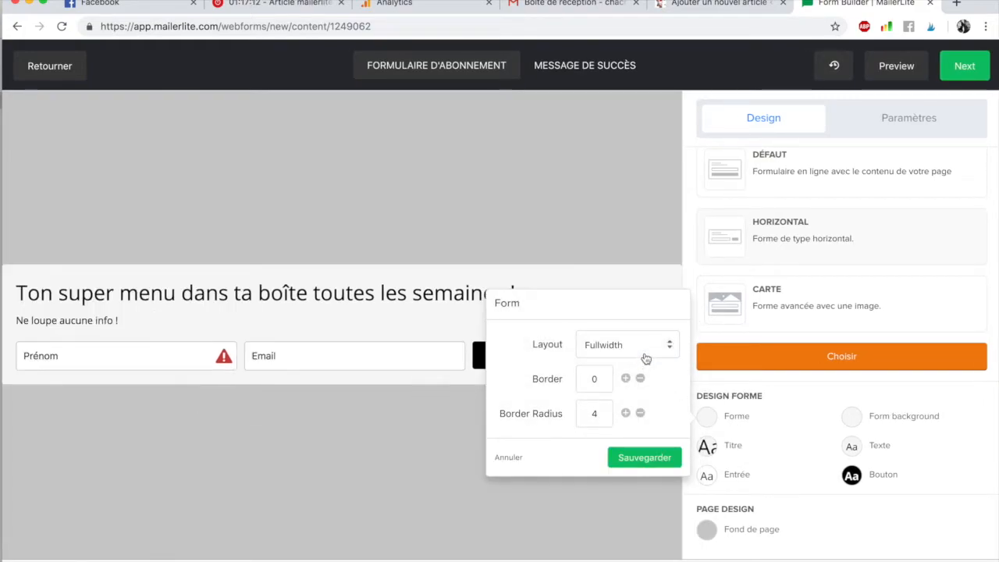
click(663, 347)
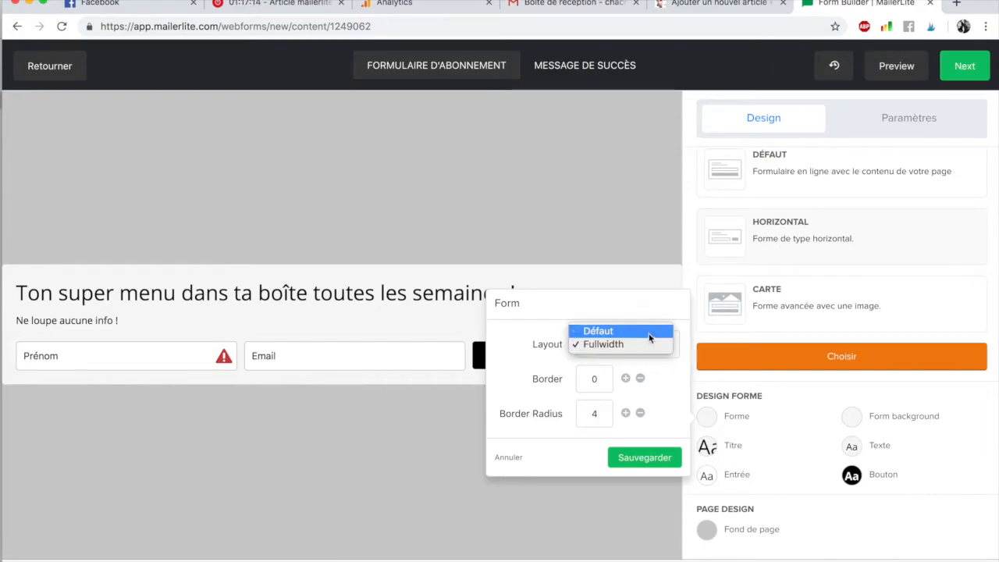
click(650, 333)
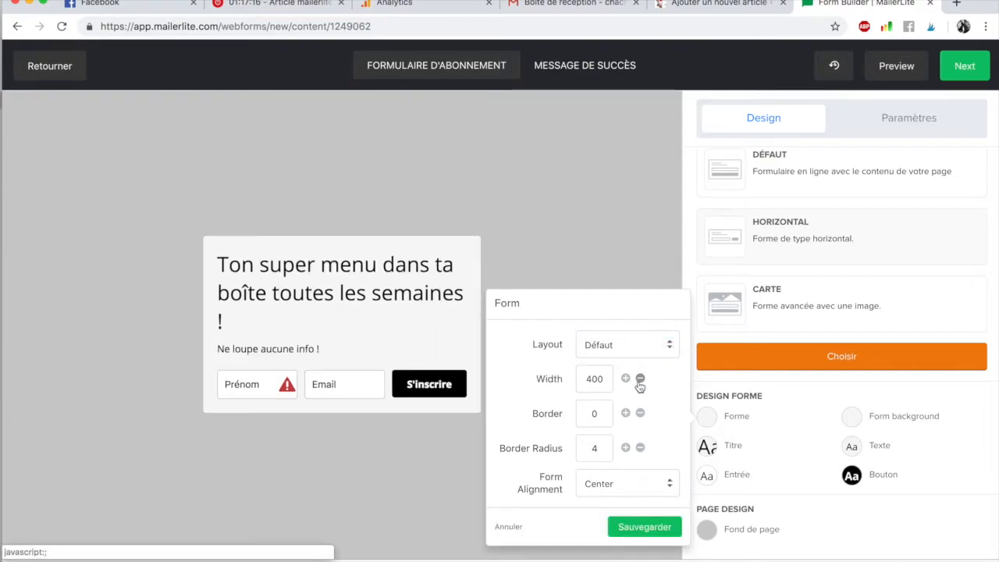
Set the form's width to 550 and its border thickness to 9.
click(625, 379)
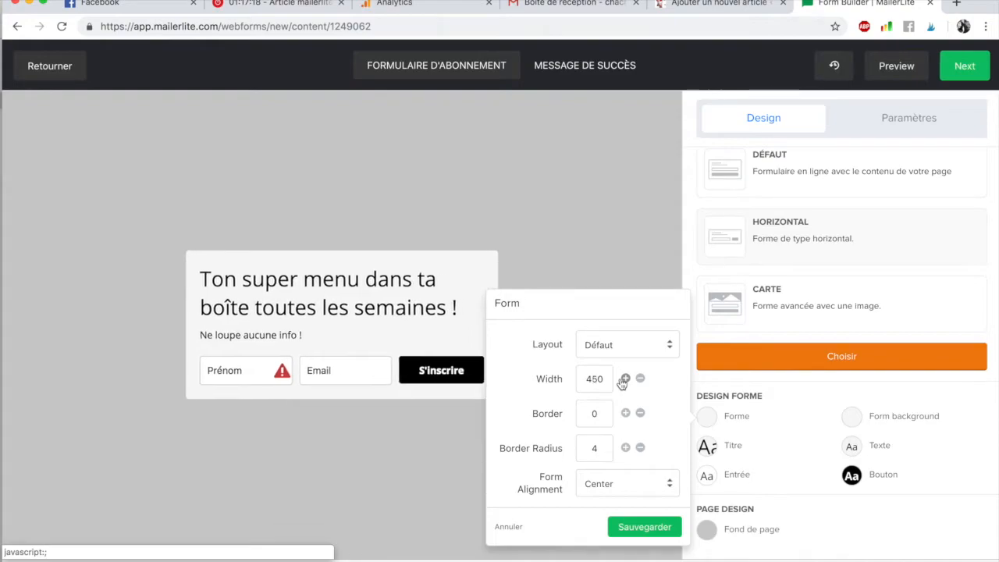
click(625, 379)
click(625, 379)
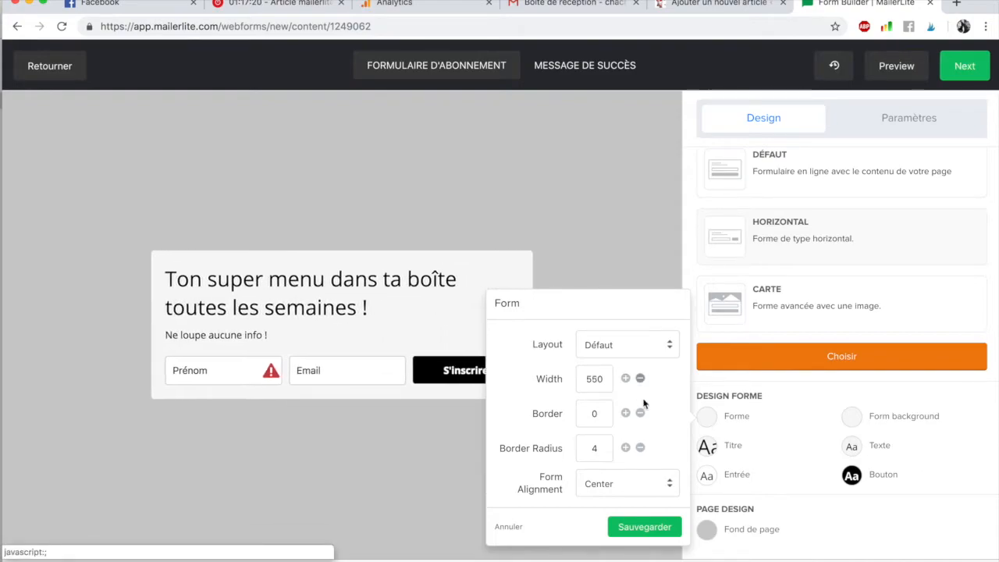
triple_click(626, 413)
double_click(626, 413)
double_click(626, 413)
double_click(626, 413)
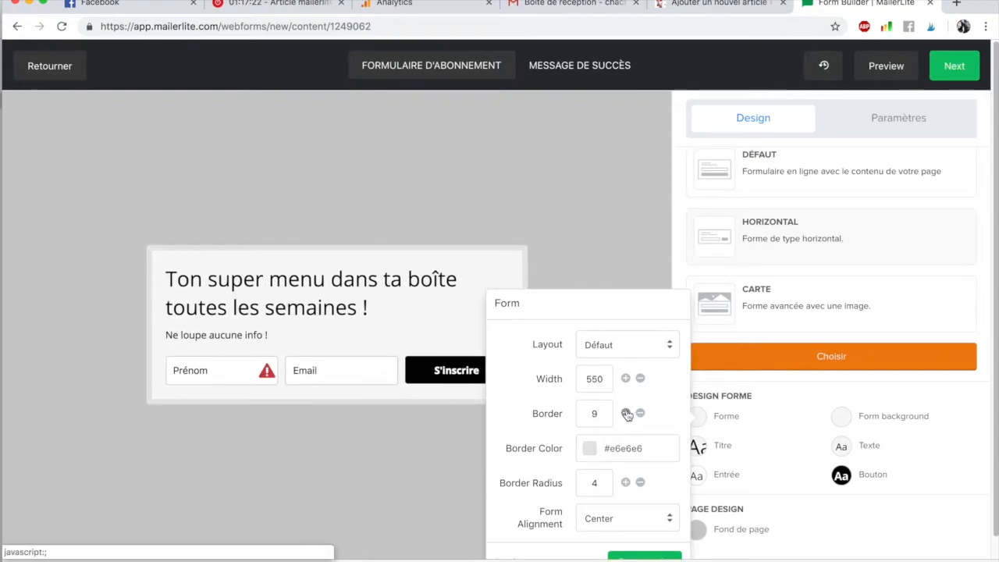
click(724, 486)
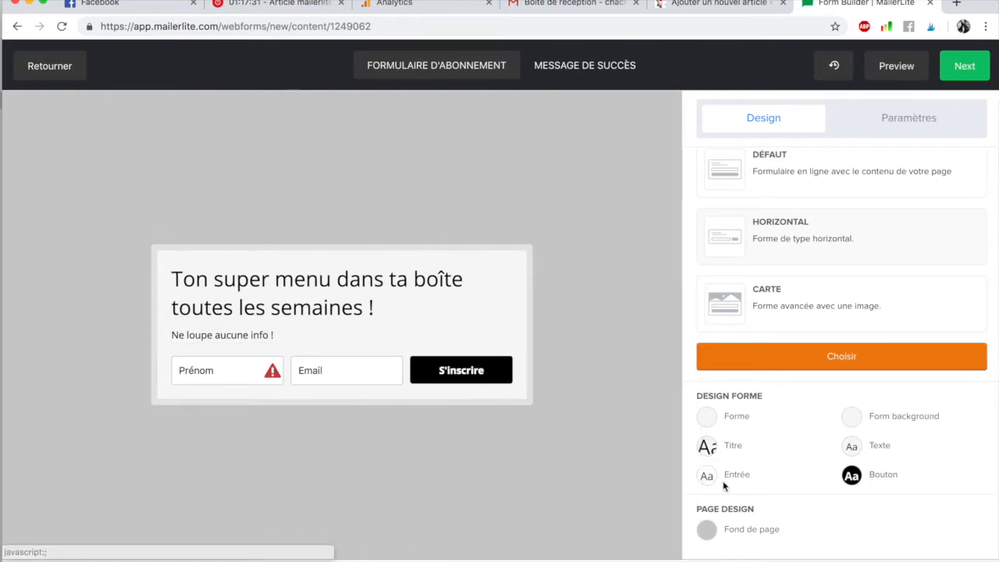
Set the title's font colour to the recent pink #ff7ba5 and its font size to 27.
click(731, 446)
click(582, 391)
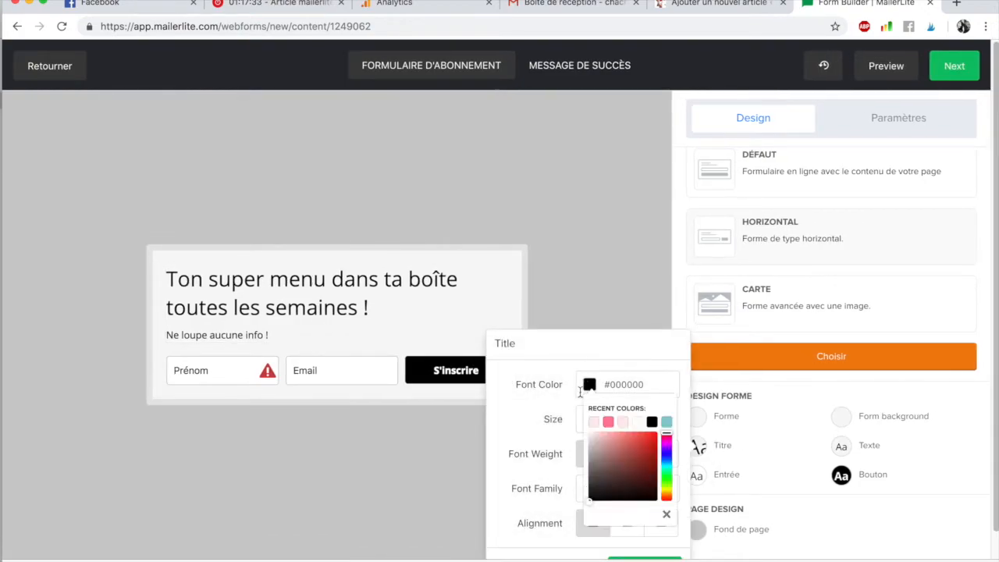
click(608, 423)
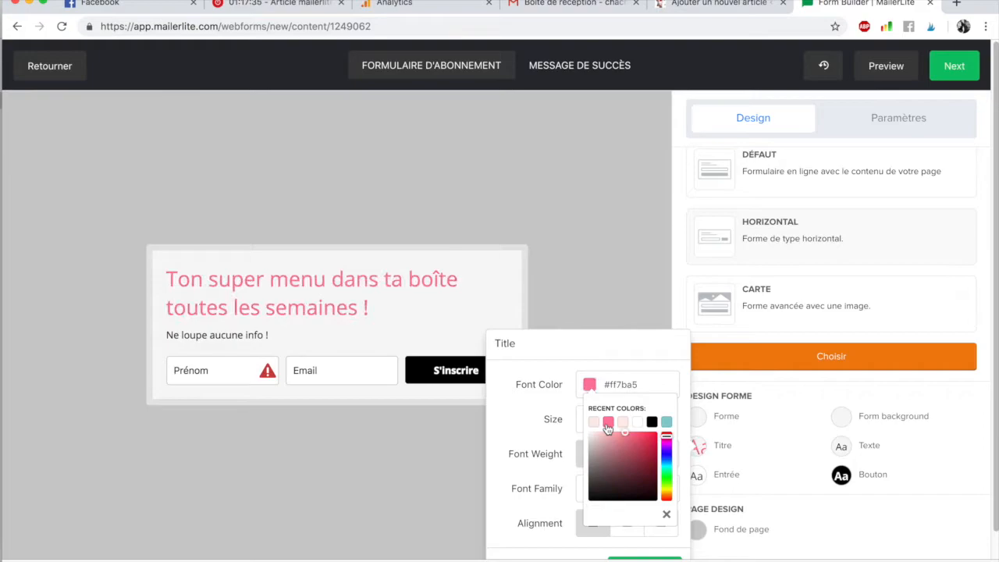
click(507, 420)
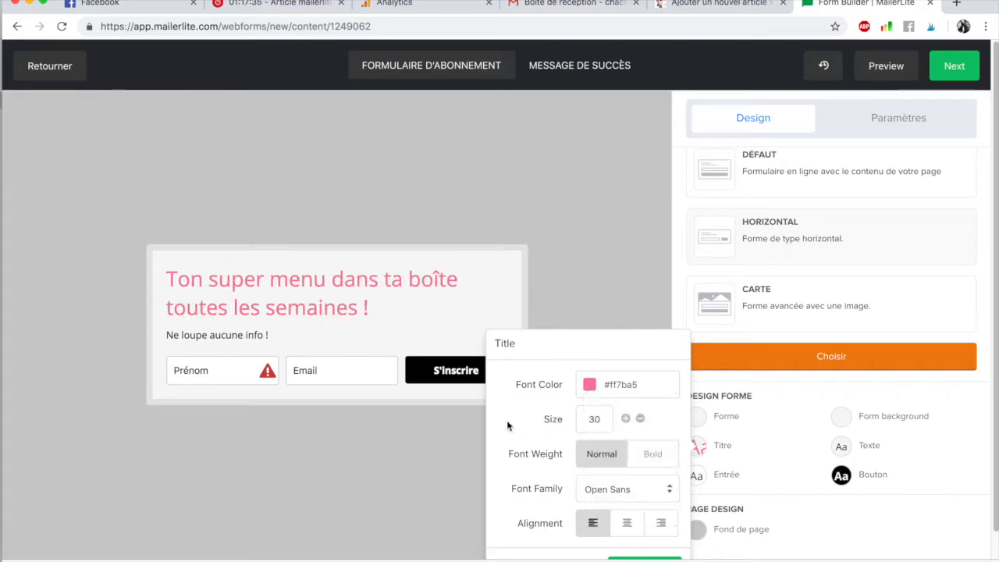
click(640, 419)
click(640, 420)
click(640, 420)
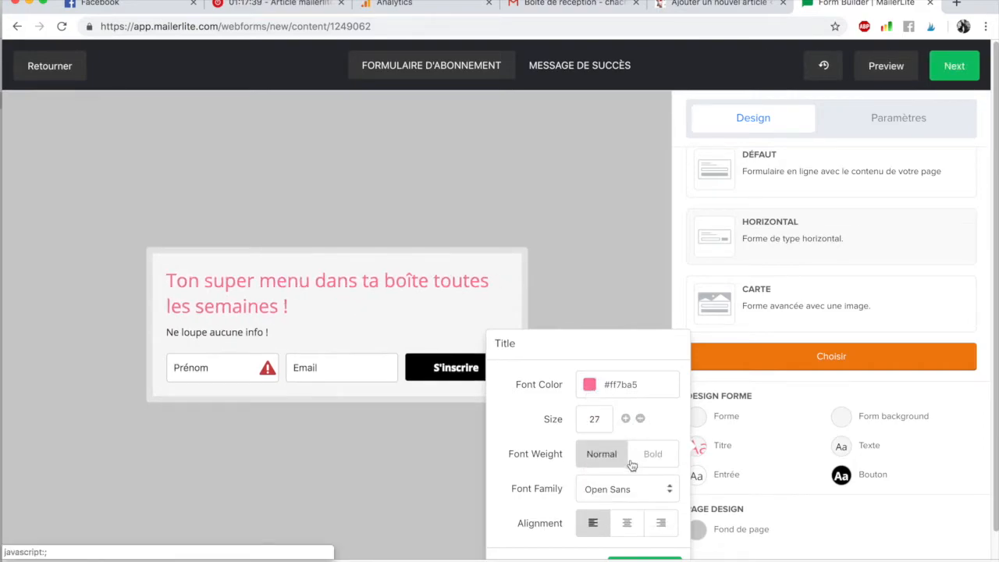
Set the title's font family to Lato, centre-align it, and save the title style.
click(647, 490)
click(645, 541)
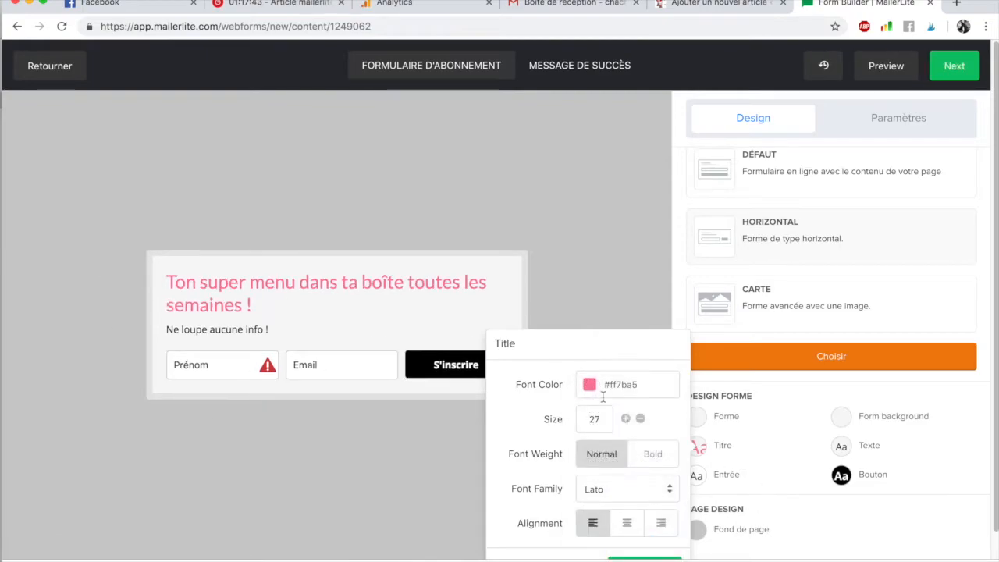
click(631, 498)
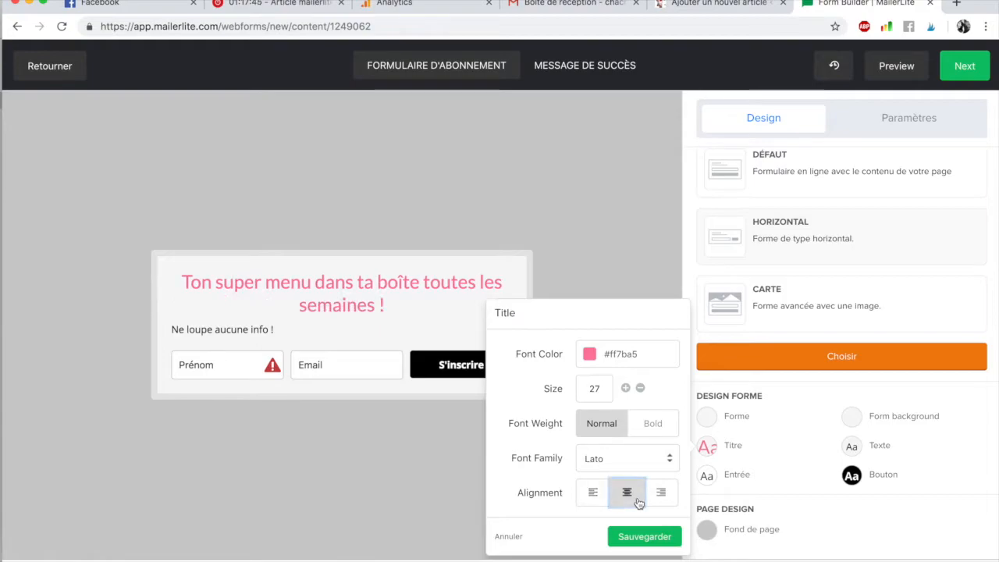
click(645, 537)
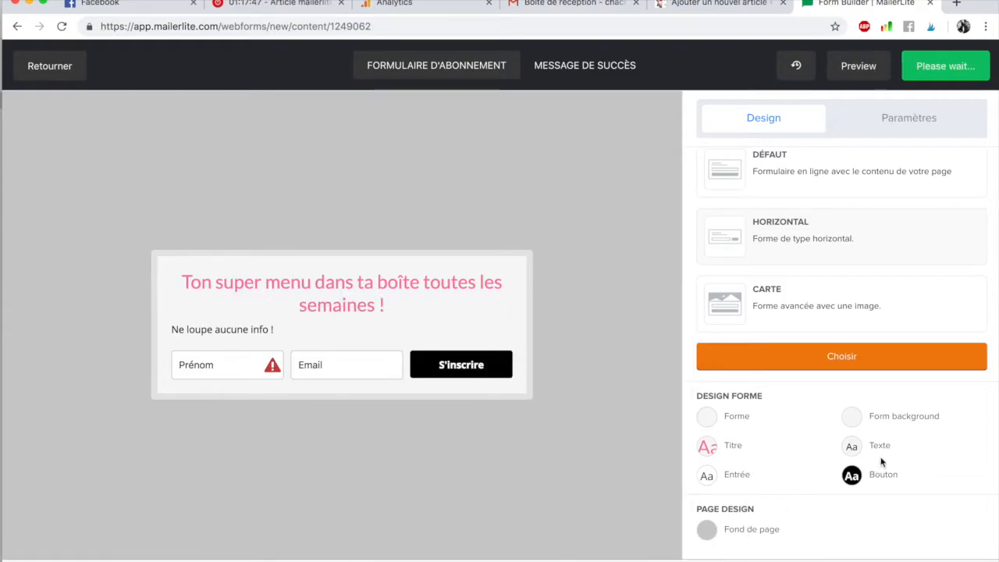
Set the form's background colour to the recent pale pink #ffebea.
click(859, 416)
click(739, 400)
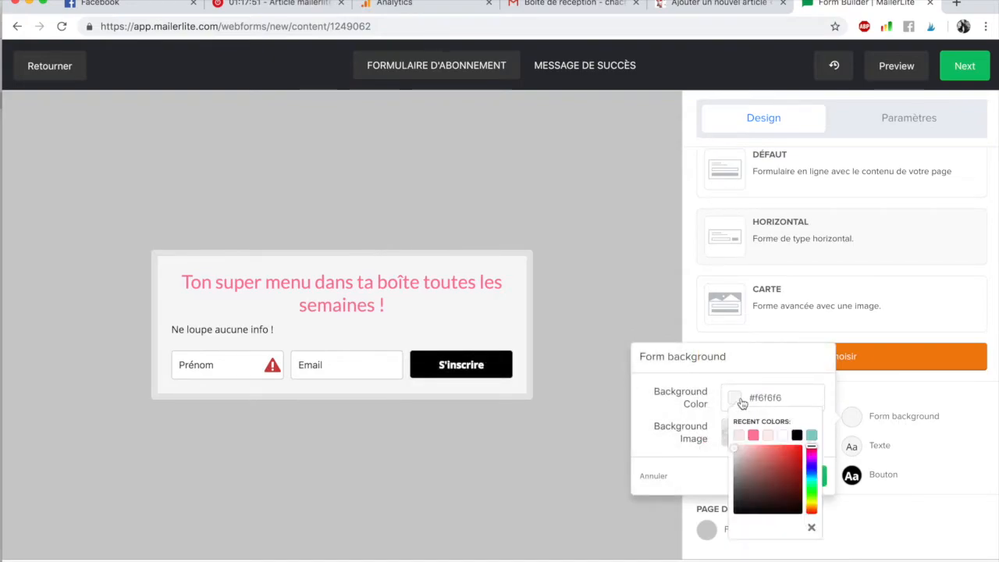
click(768, 435)
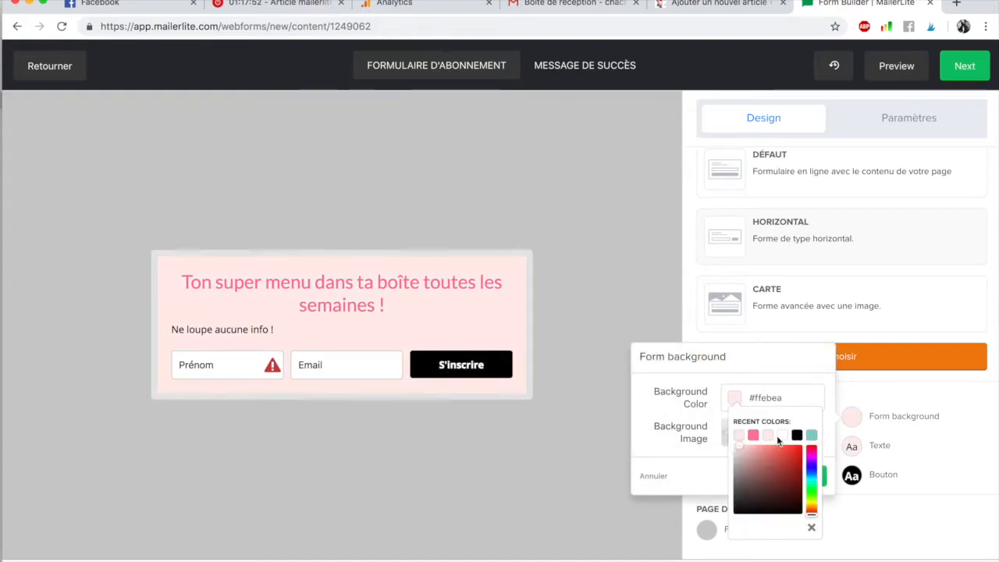
click(876, 474)
Set the subscribe button's background to the recent turquoise #88ced0 and save the button style.
click(877, 474)
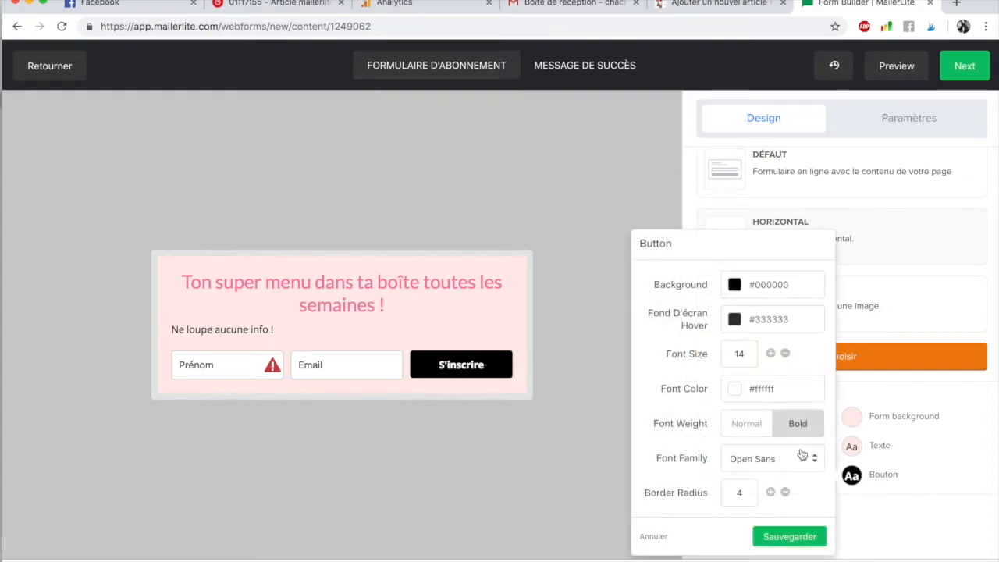
click(734, 285)
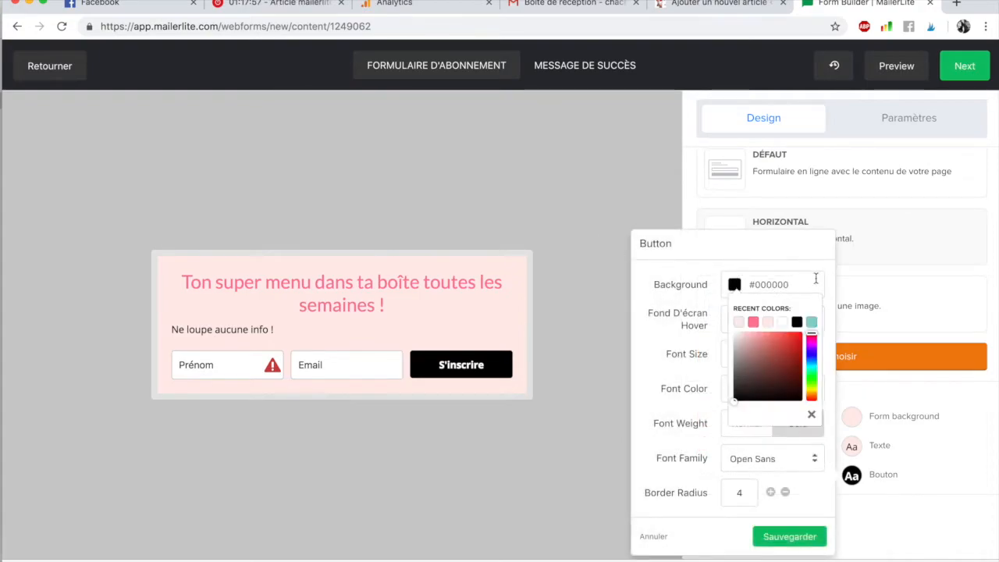
click(812, 321)
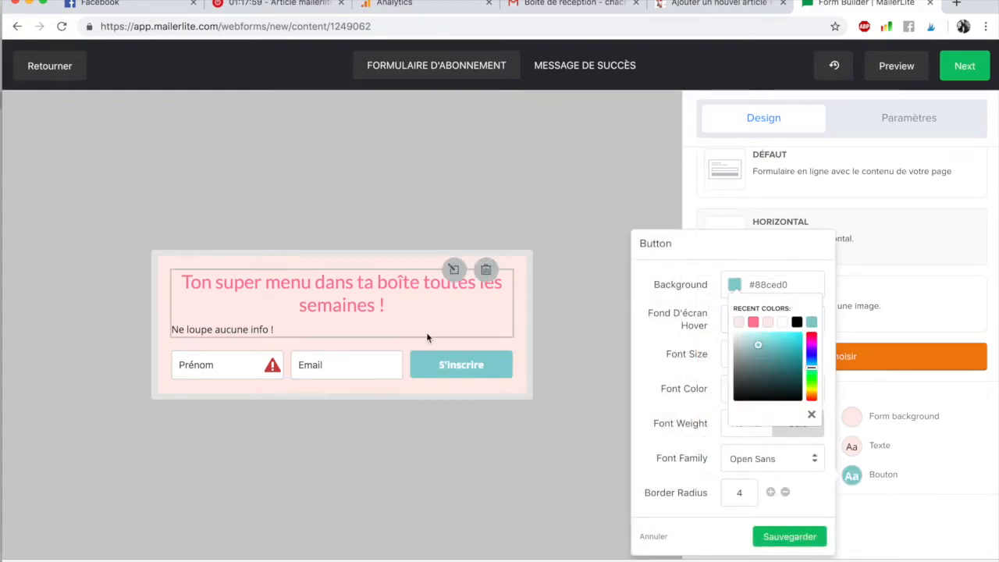
click(681, 288)
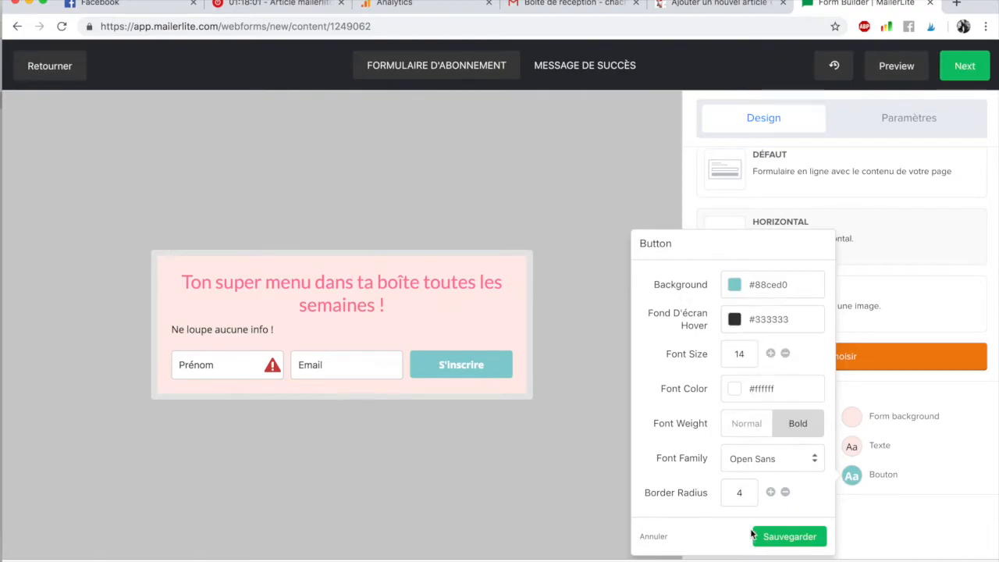
click(823, 536)
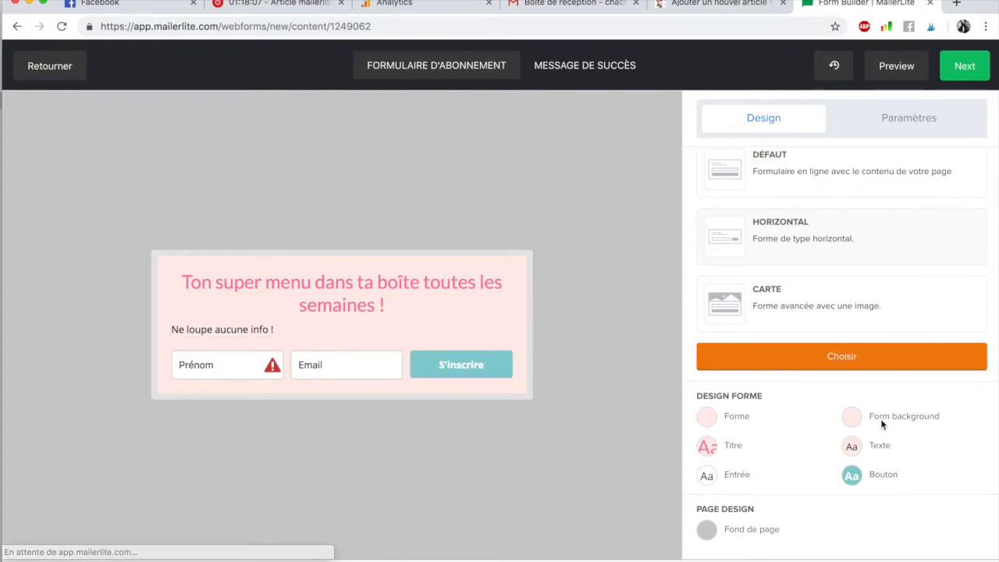
Set the page background colour to white #ffffff and save it.
click(762, 532)
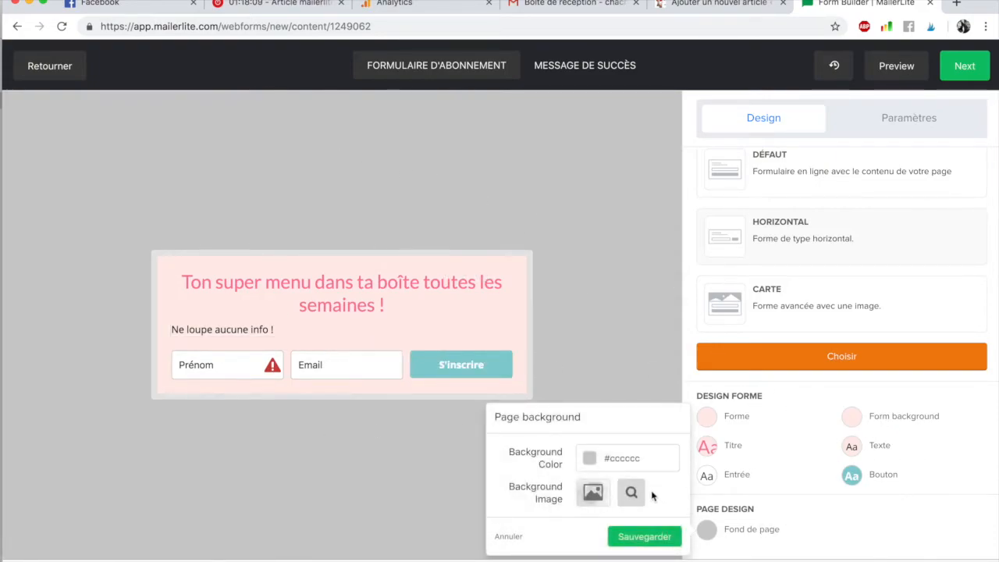
click(593, 466)
click(637, 495)
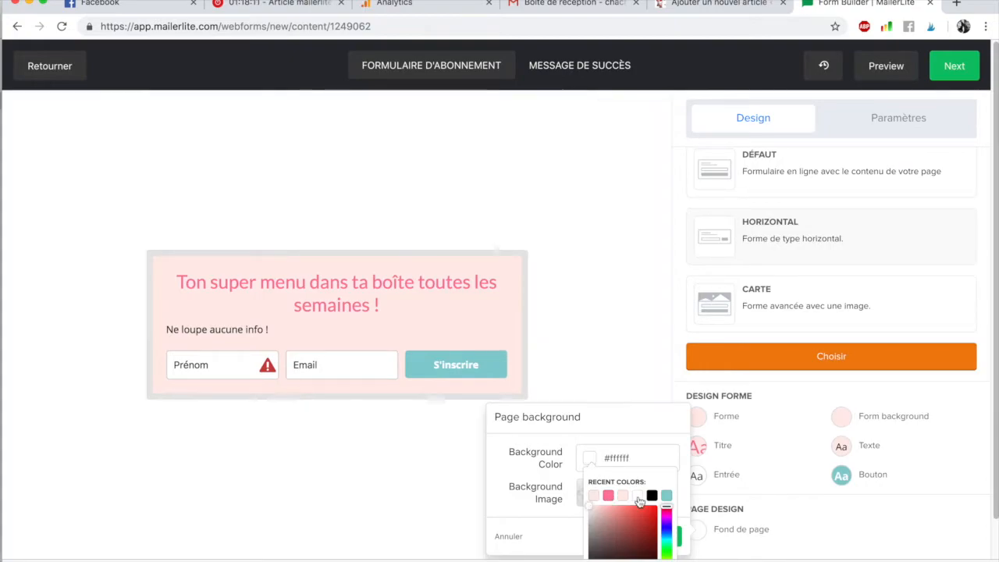
click(833, 537)
click(660, 539)
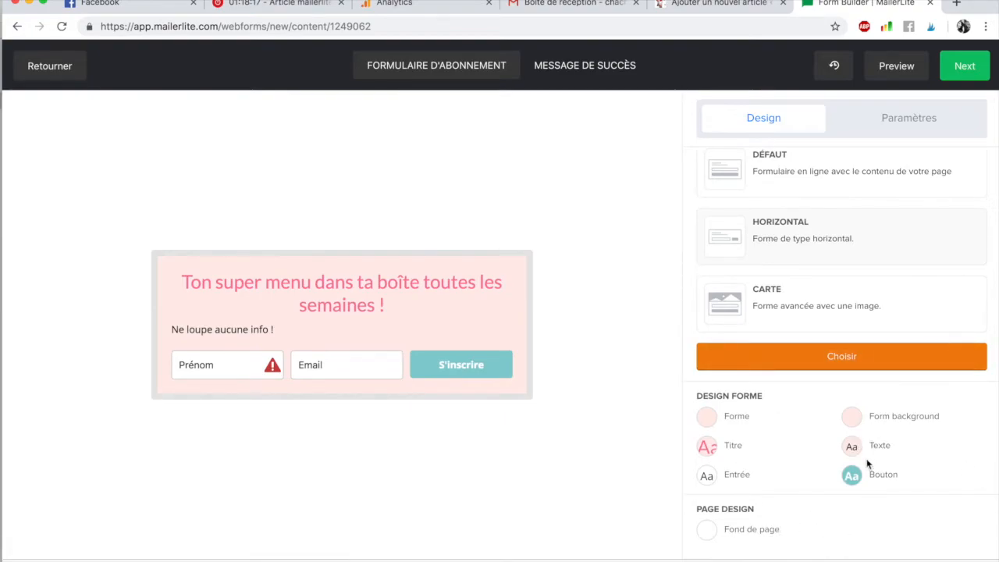
Review the style settings of the form's input fields and save them.
click(706, 476)
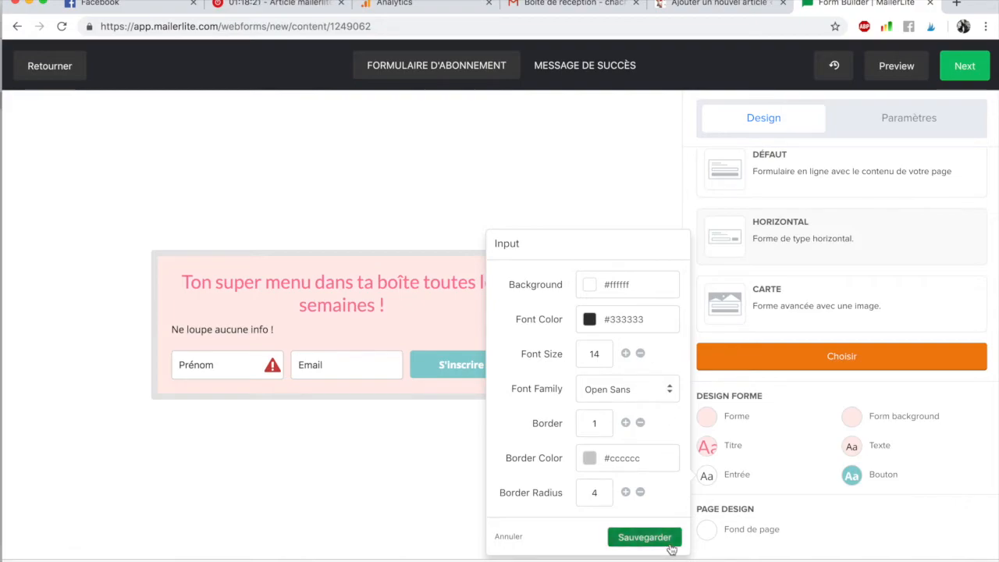
click(645, 537)
Enable the form's confirmation checkbox, set its text to "Je suis d'accord pour recevoir des messages de TEST ML !", and save it.
click(872, 109)
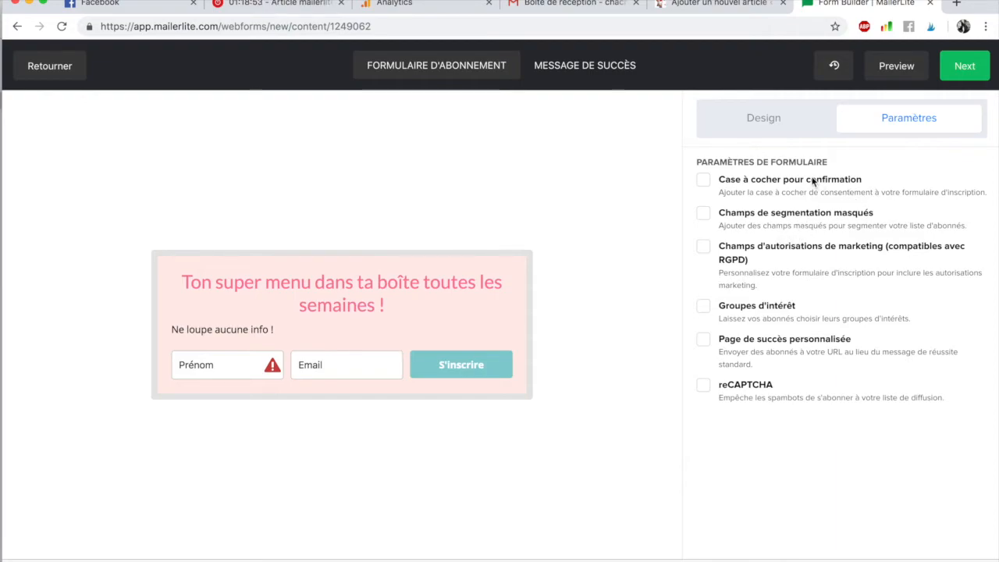
click(704, 180)
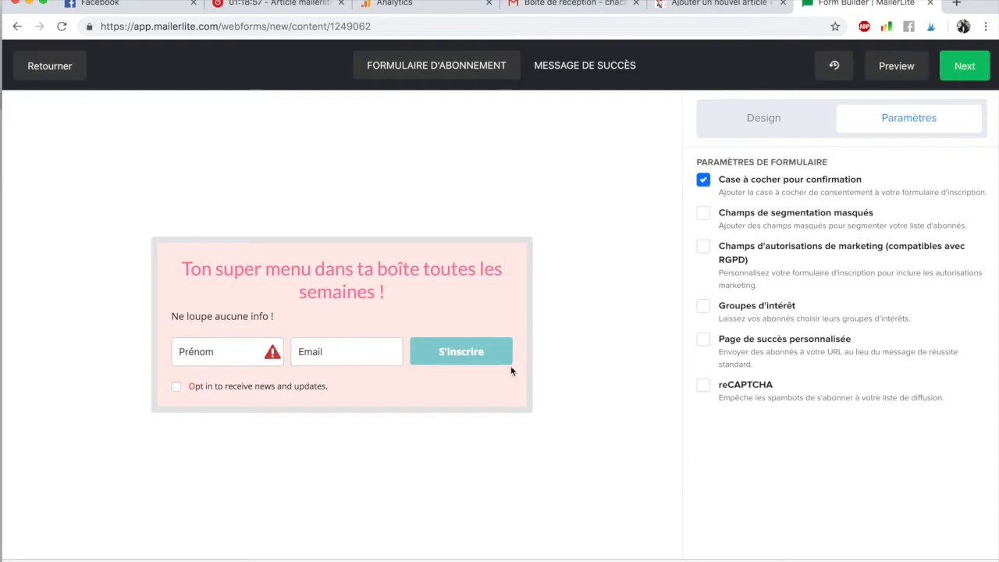
drag(481, 380, 330, 391)
click(330, 385)
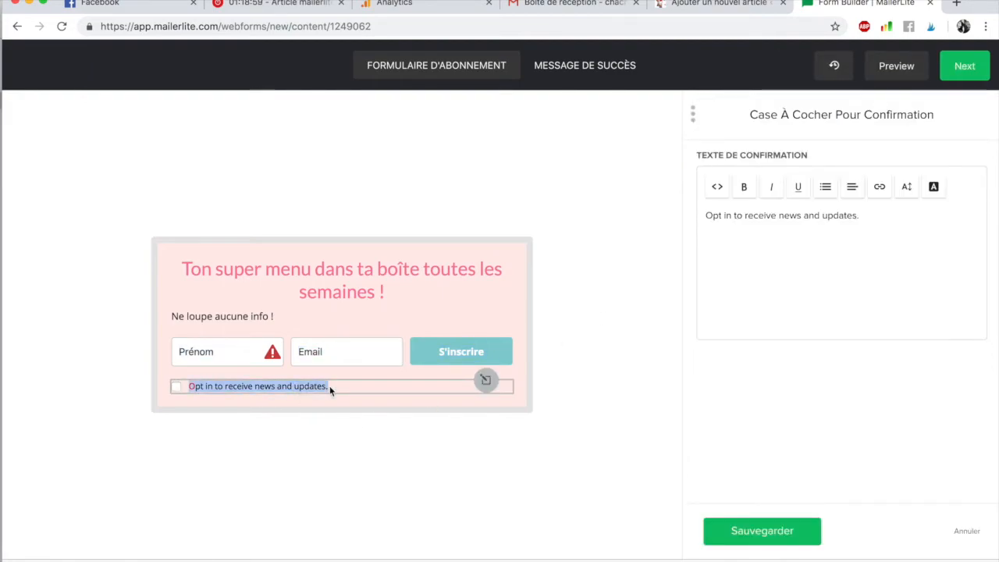
triple_click(700, 215)
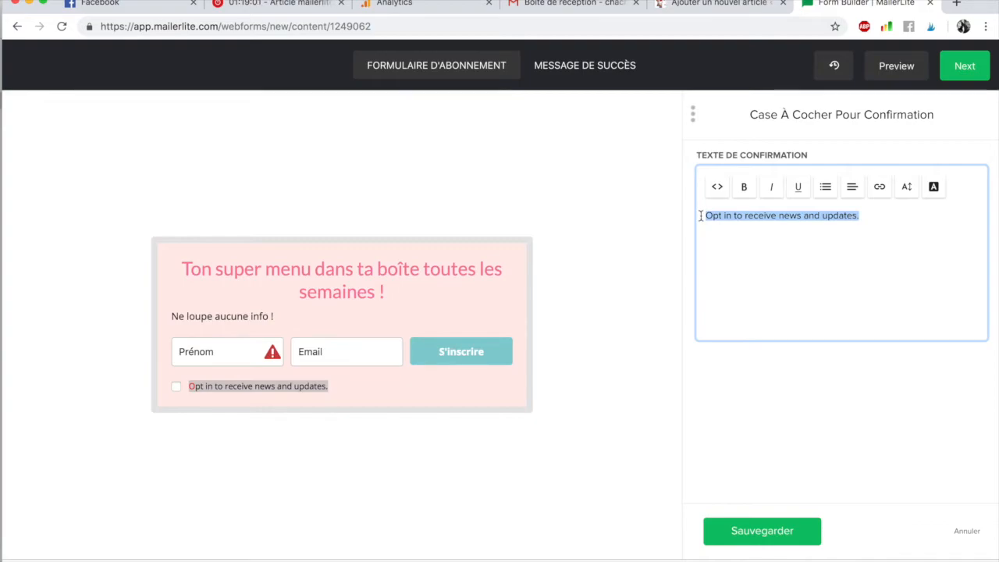
text(Je suis d'acco)
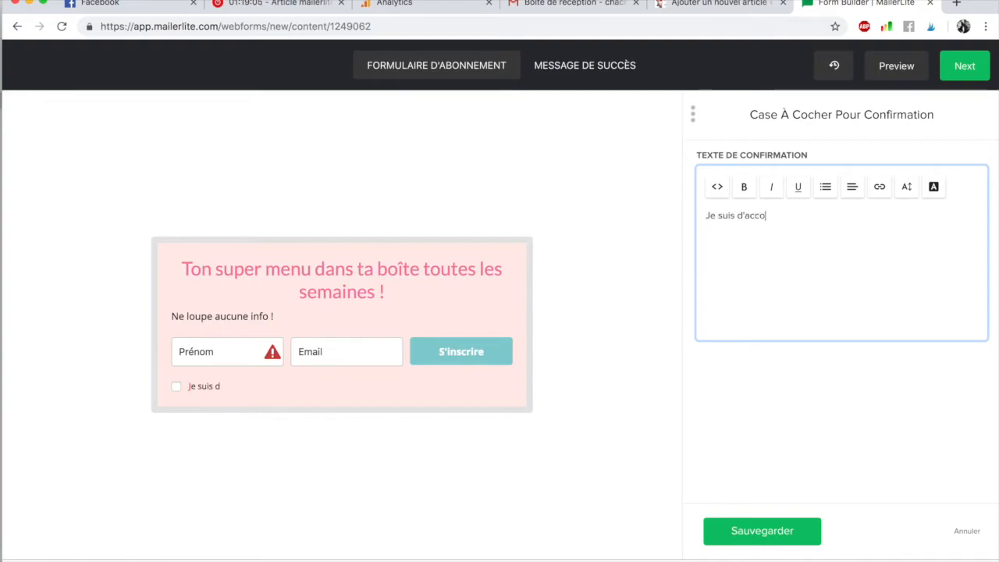
text(rd pour recevoir des messages de T)
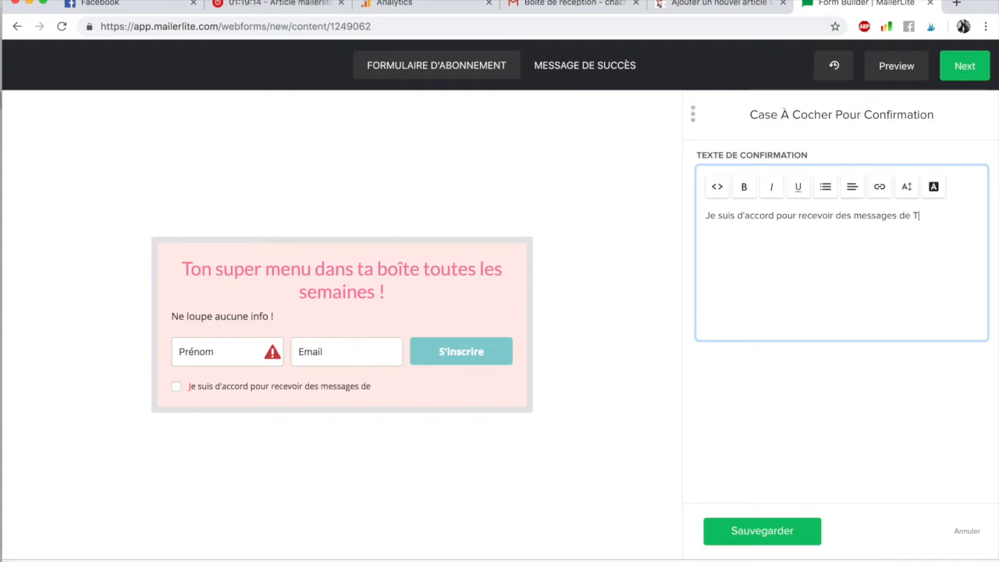
text(EST ML !)
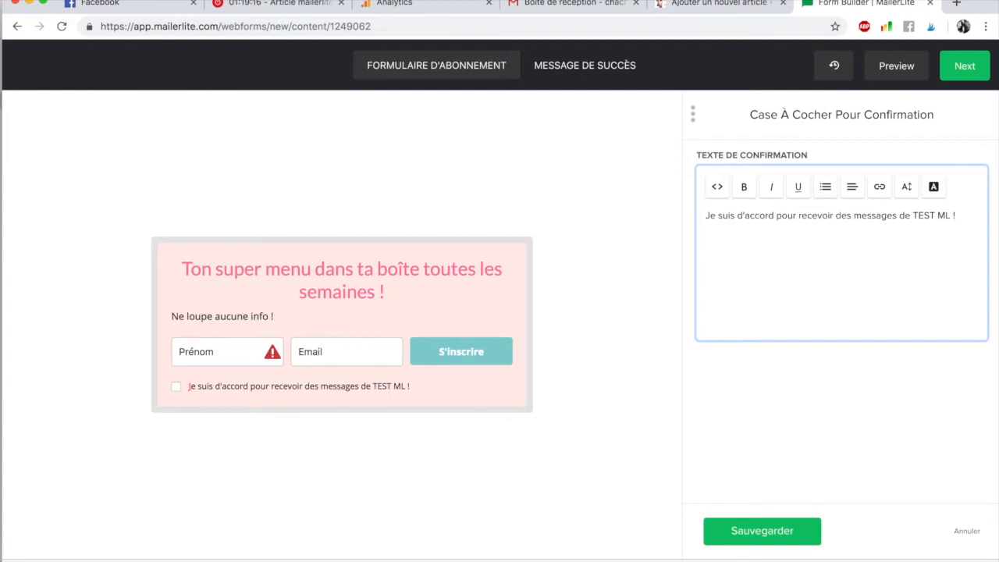
click(762, 531)
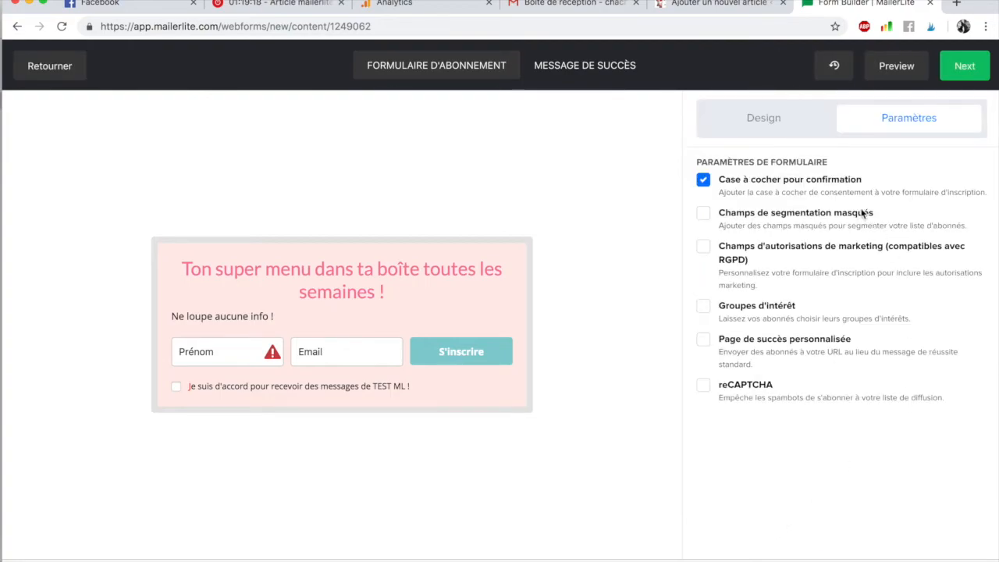
Try the GDPR-compatible marketing permission fields on the form and remove them again.
click(700, 250)
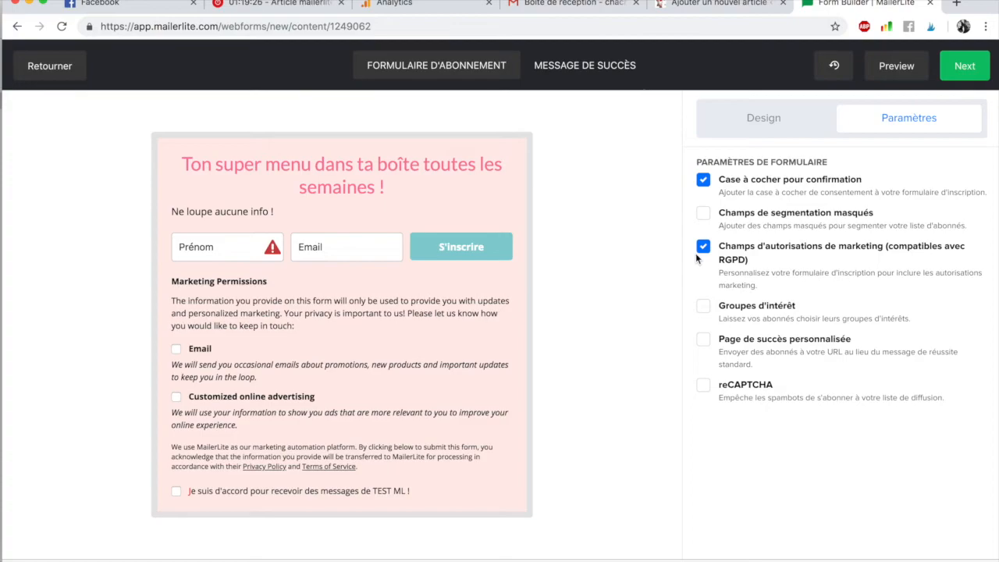
click(702, 247)
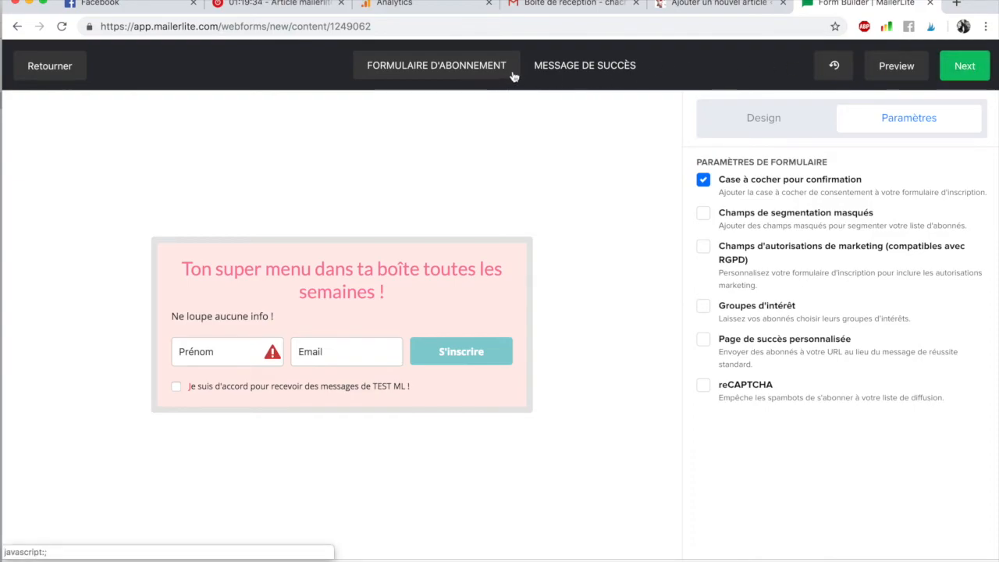
Change the success message's title to "Merci !", save it, and finish the form design.
click(571, 69)
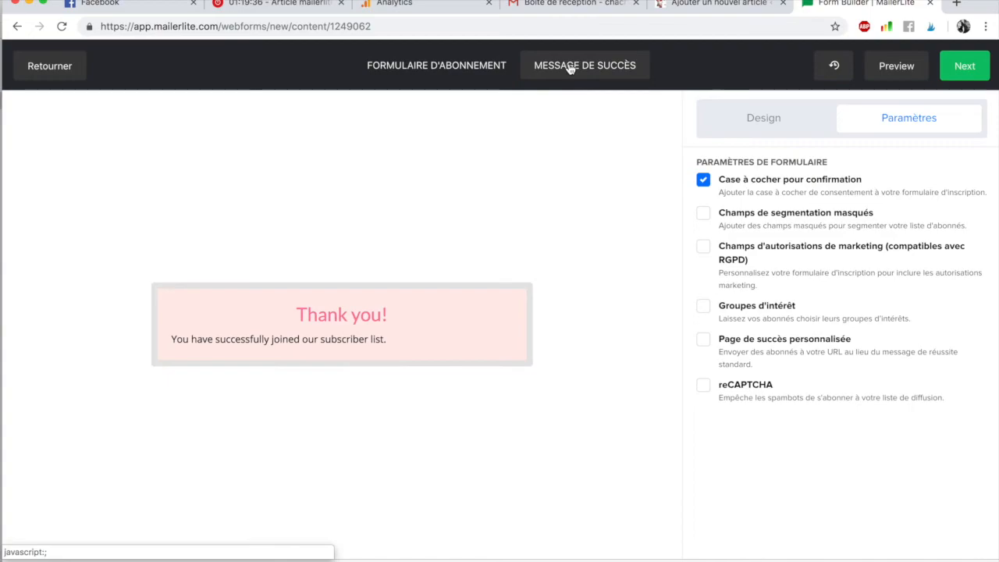
click(341, 317)
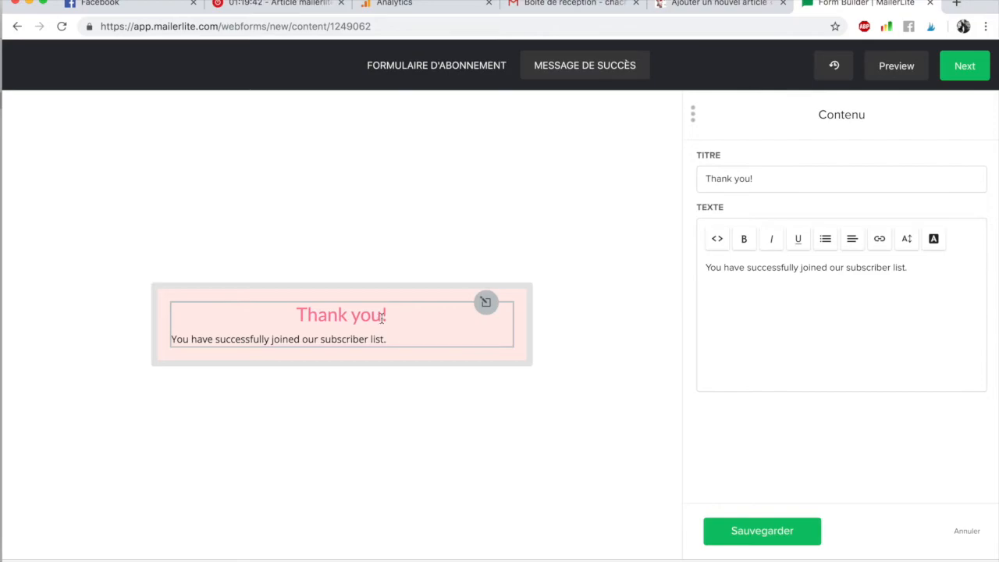
triple_click(818, 182)
text(Merci !)
click(758, 530)
click(963, 64)
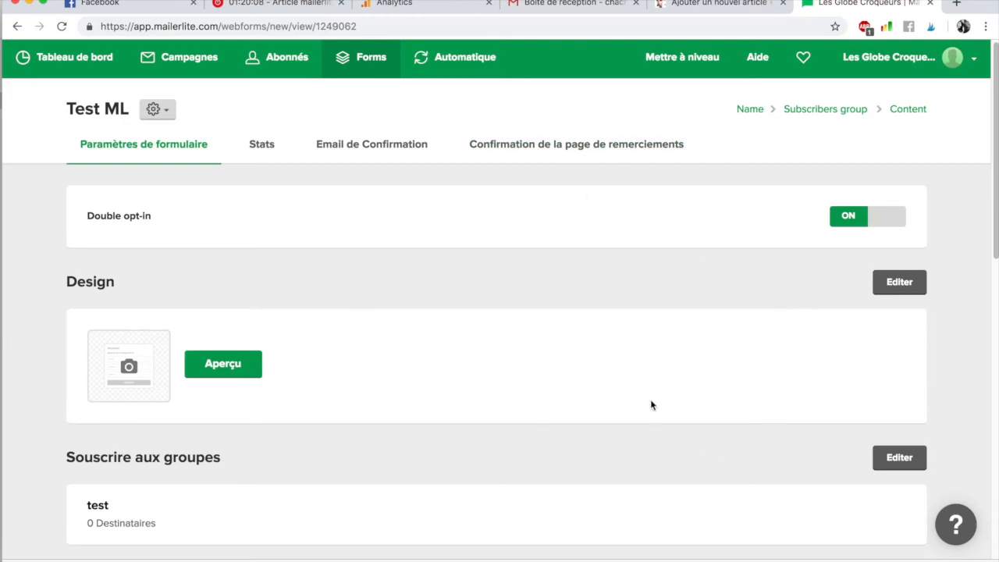
Review the form's confirmation email and its confirmation thank-you page.
scroll(640, 406, down, 1)
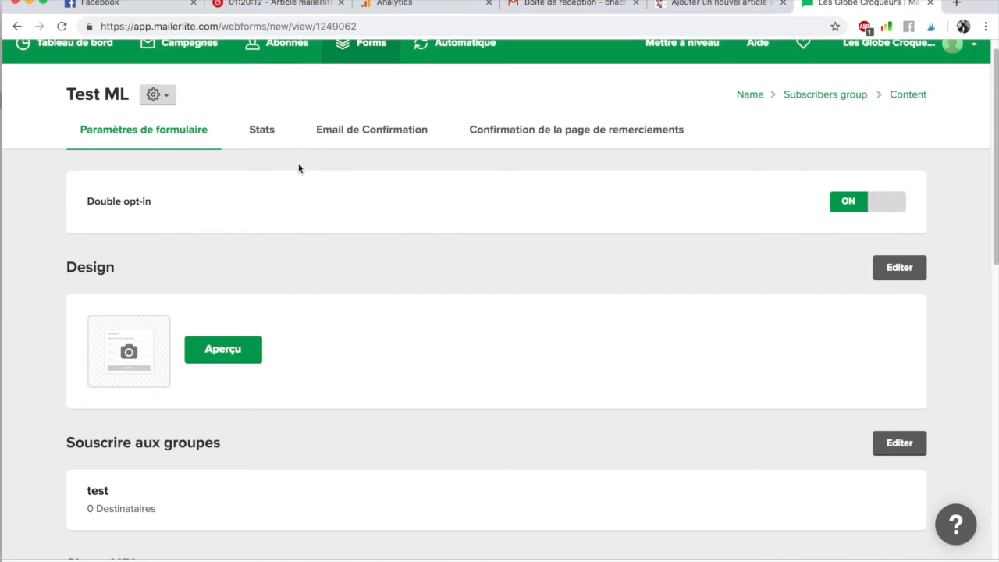
click(360, 139)
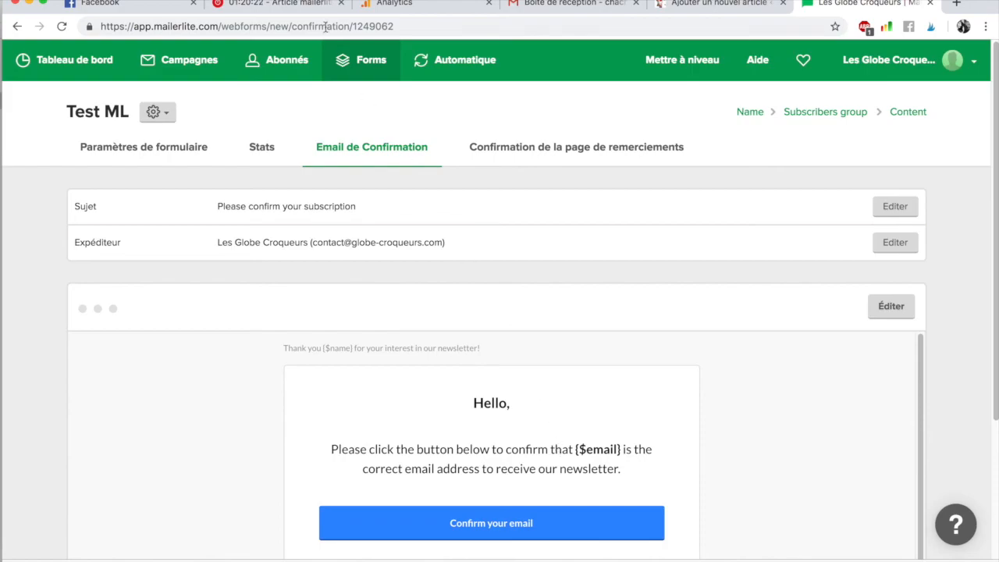
drag(620, 169, 618, 134)
click(618, 156)
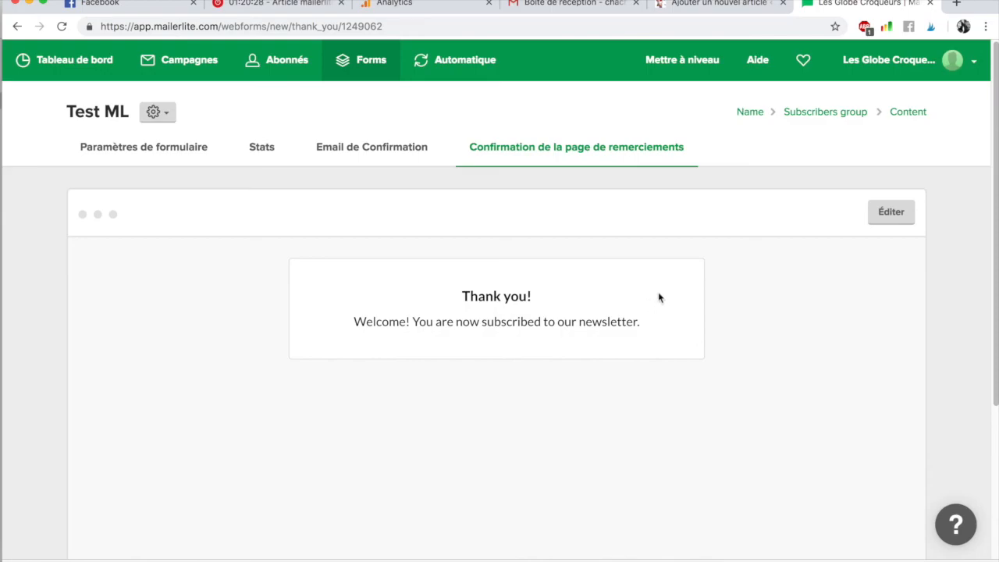
Return to the form's settings and display the HTML code for embedding it in a website.
click(159, 166)
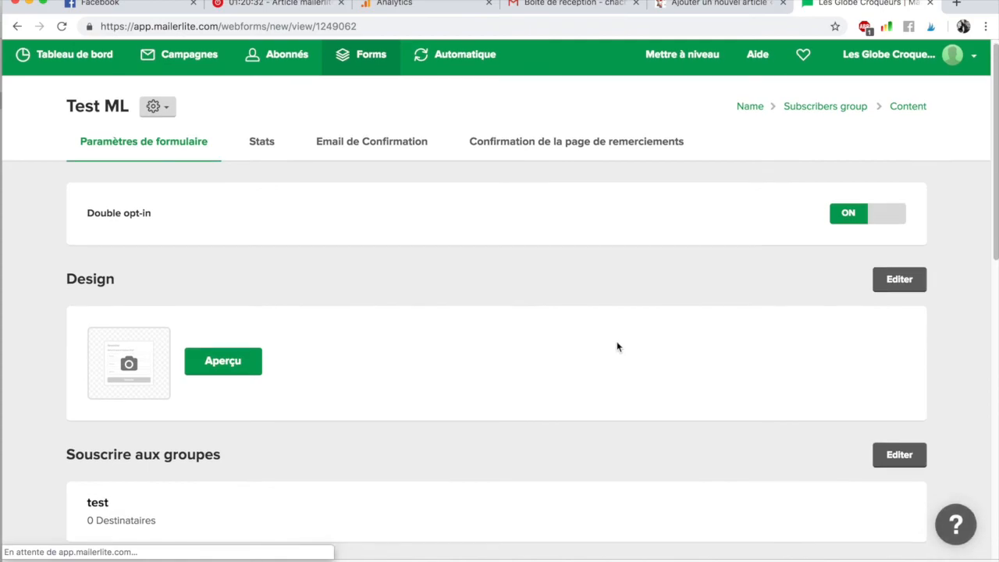
scroll(625, 348, down, 3)
scroll(636, 342, down, 8)
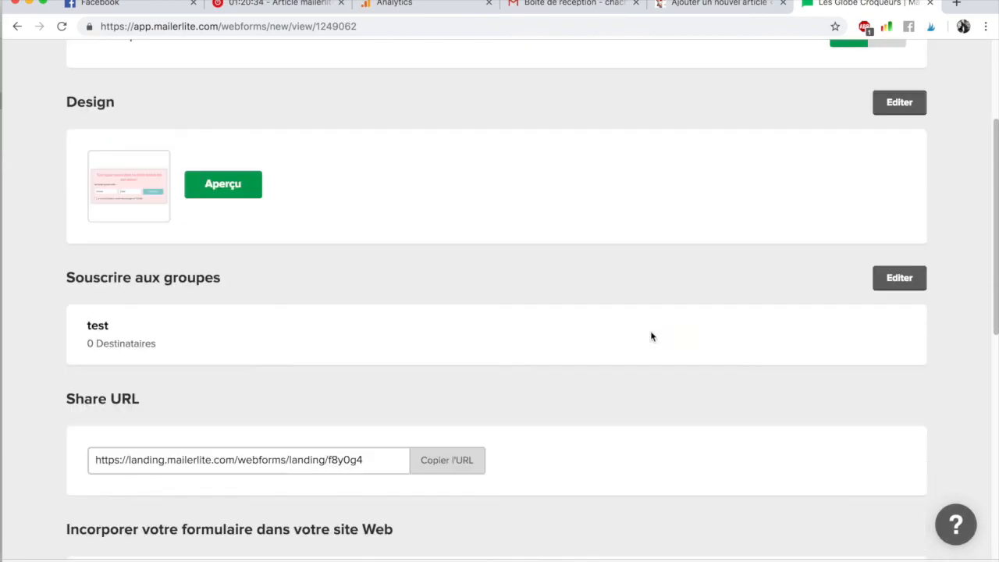
scroll(668, 331, down, 2)
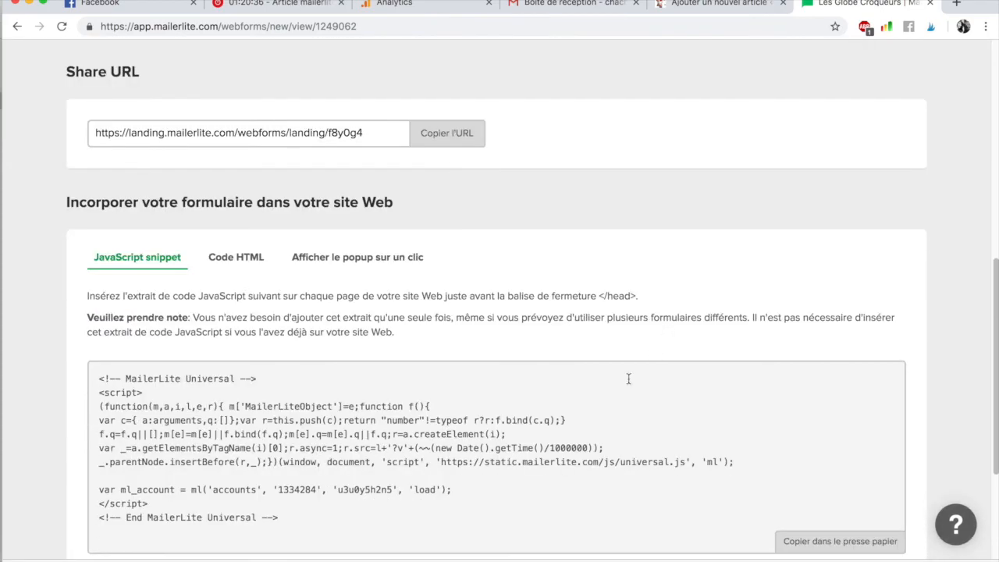
click(259, 266)
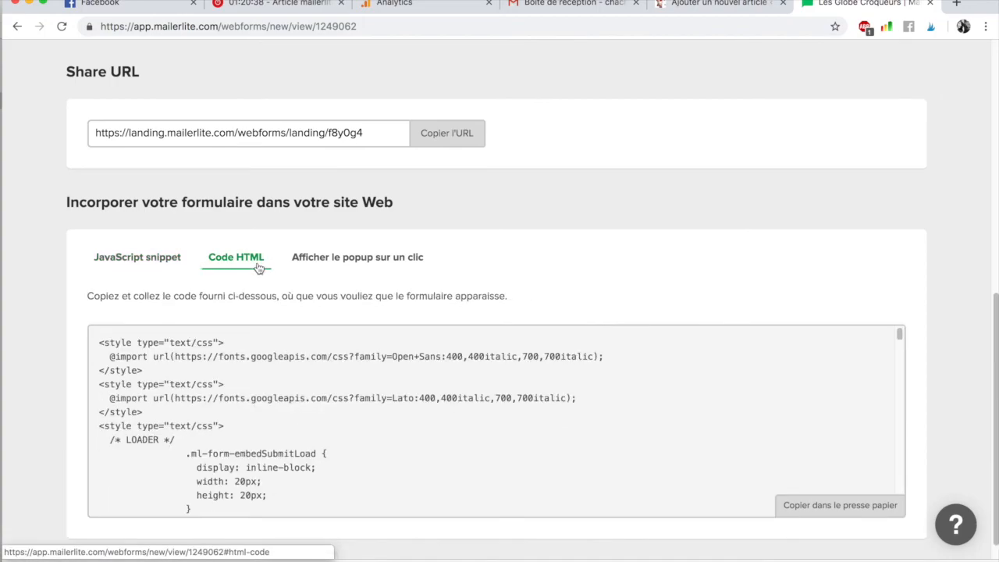
click(474, 437)
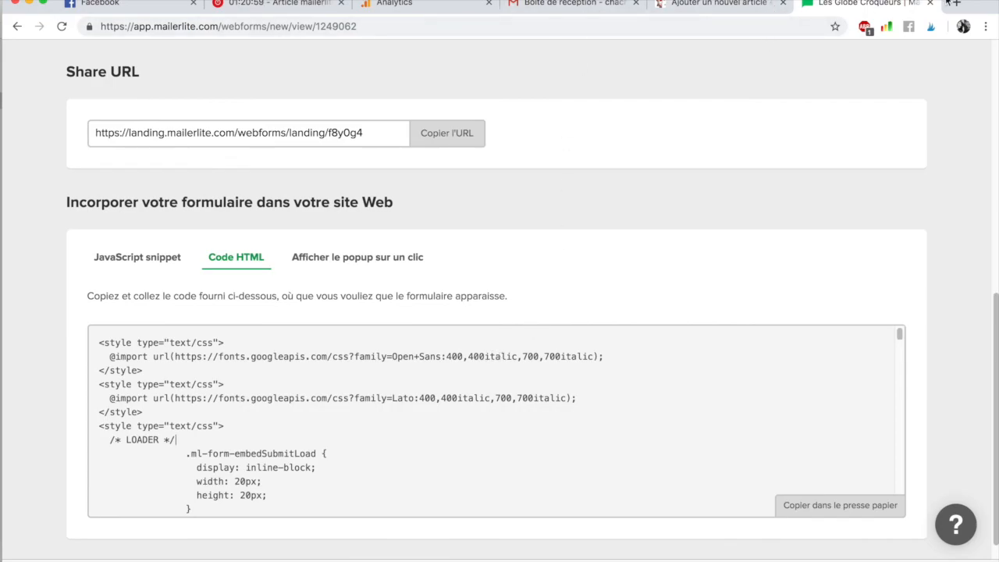
scroll(401, 279, up, 1)
scroll(430, 292, down, 1)
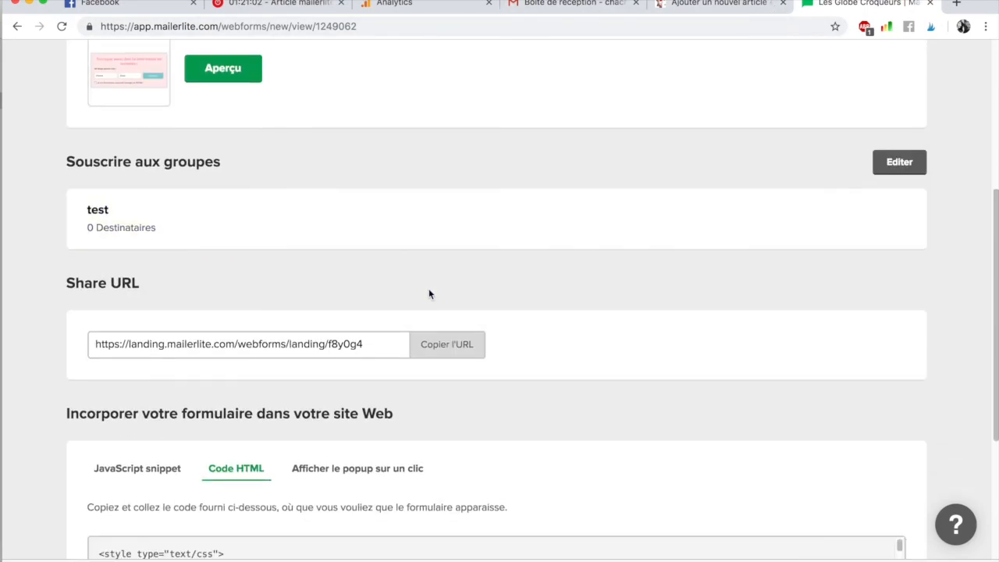
scroll(430, 292, up, 2)
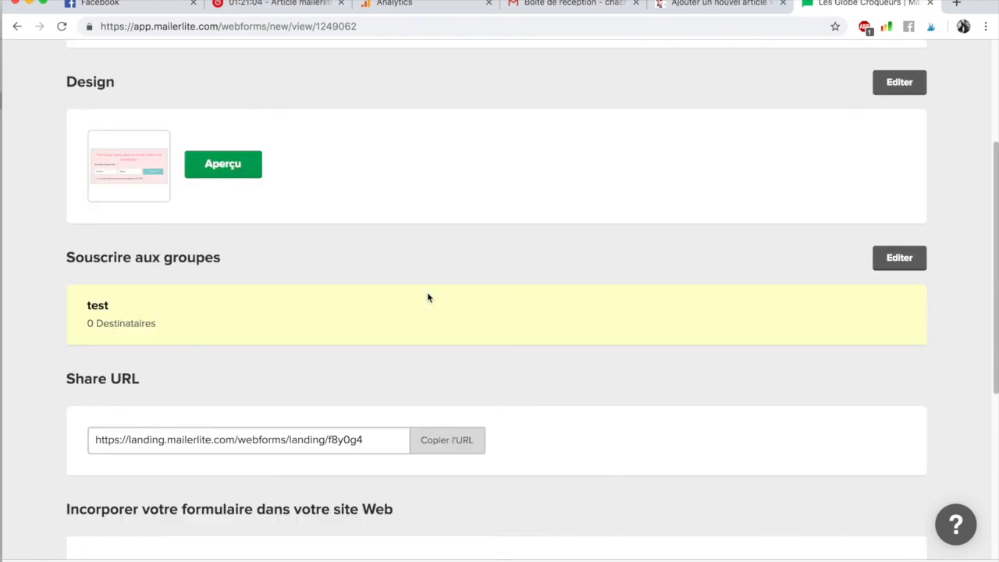
scroll(427, 298, up, 5)
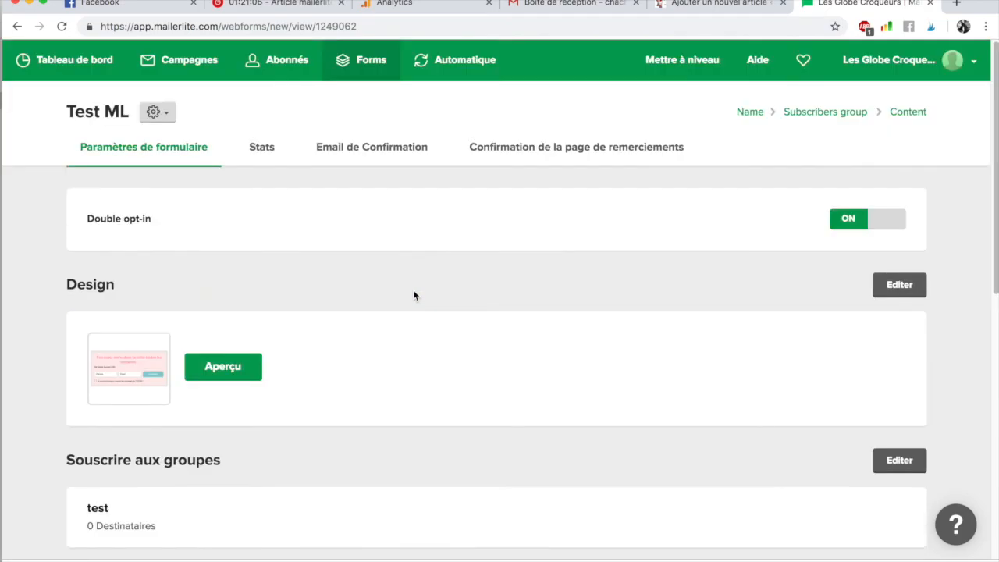